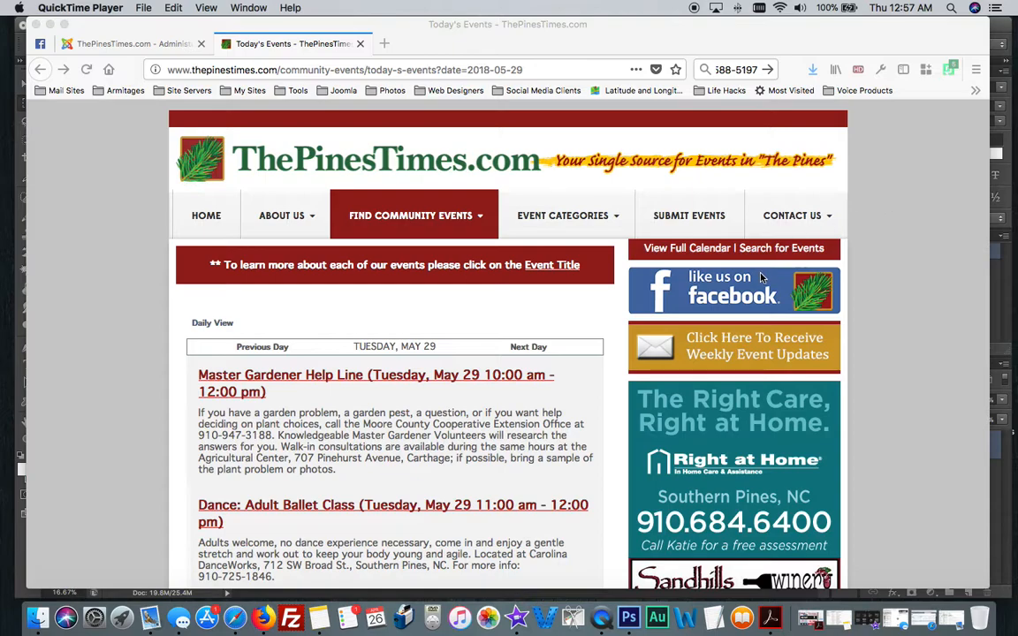
Step: Review the May 29 daily events page down to the NC Symphony "A Night at the Oscars" listing and its flyer image
scroll(685, 246, "down", 3)
scroll(577, 304, "down", 8)
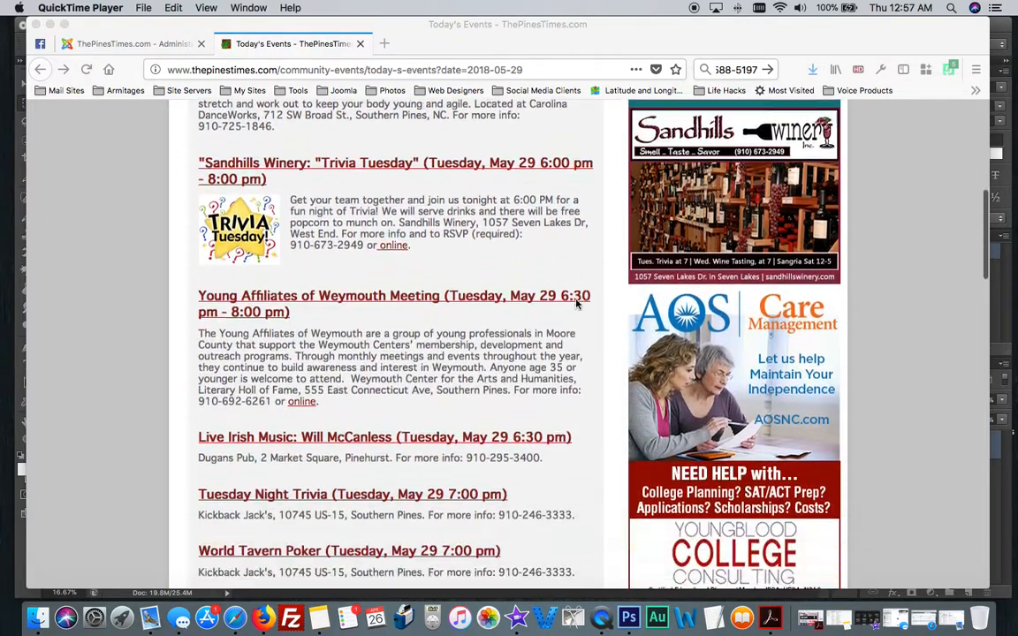
scroll(576, 304, "up", 10)
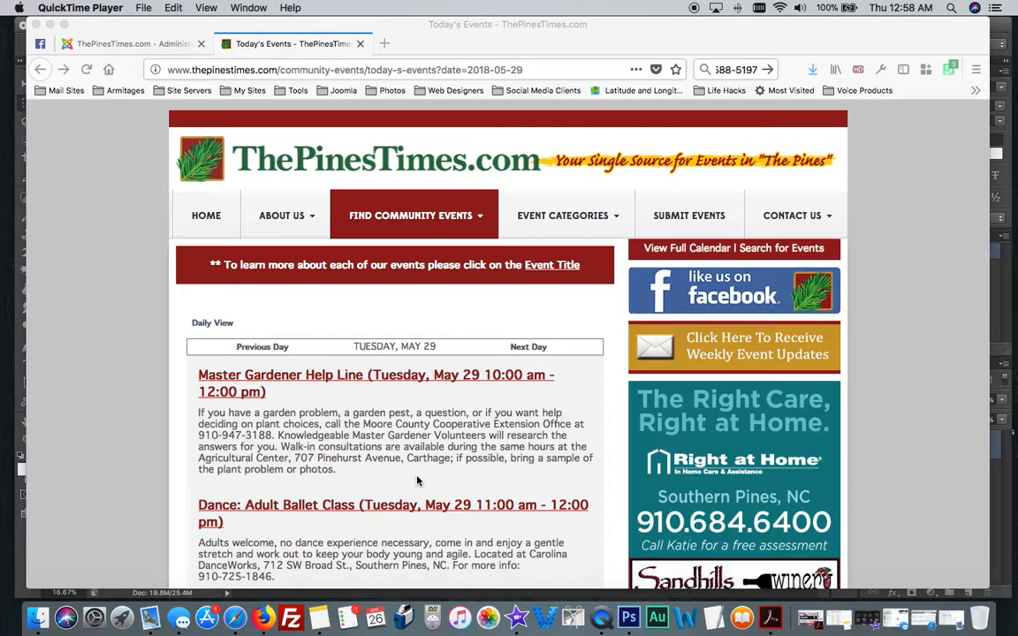
scroll(386, 402, "down", 5)
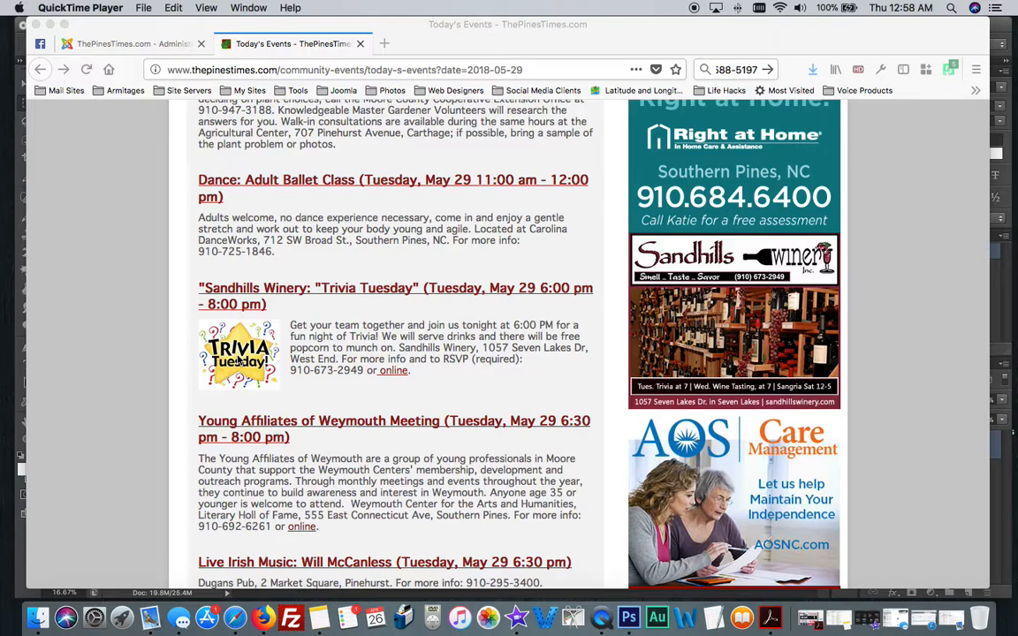
scroll(239, 358, "down", 15)
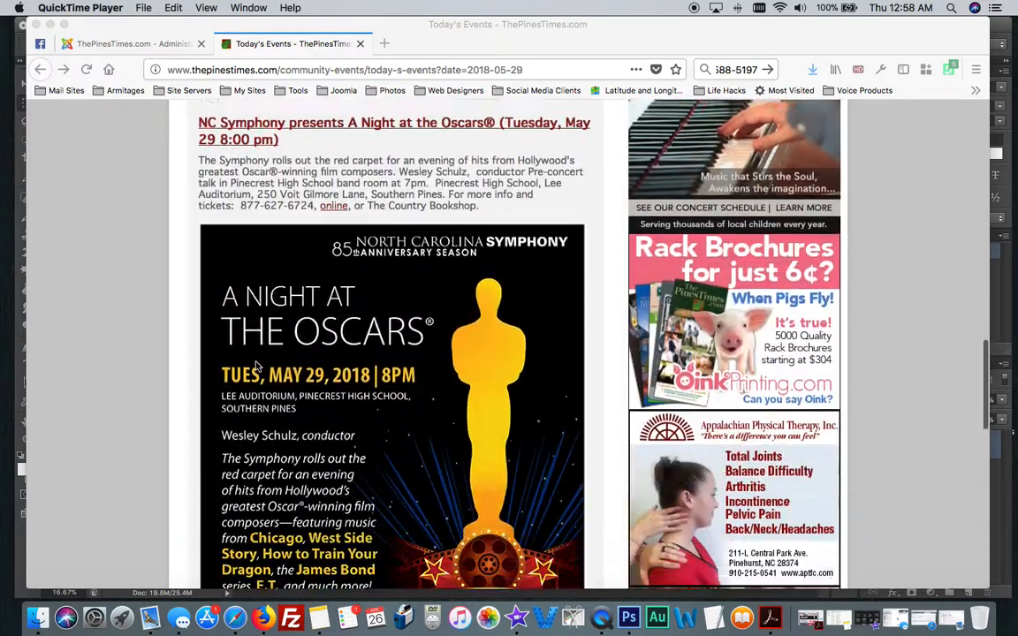
scroll(319, 318, "up", 3)
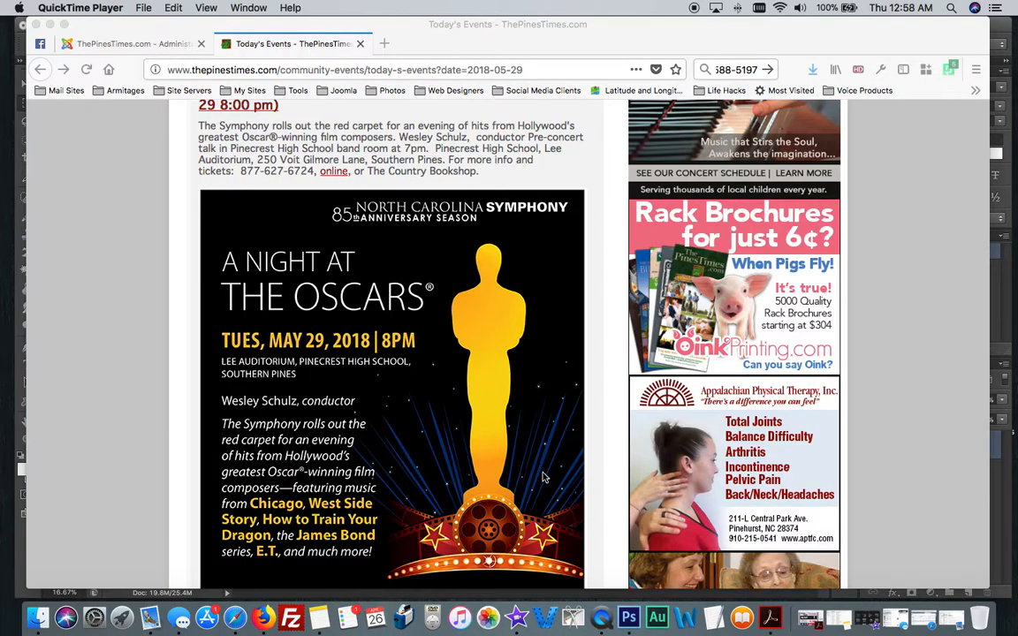
Step: Switch to Photoshop and resize the Oscars flyer image to 550 pixels wide with proportions constrained
left_click(630, 612)
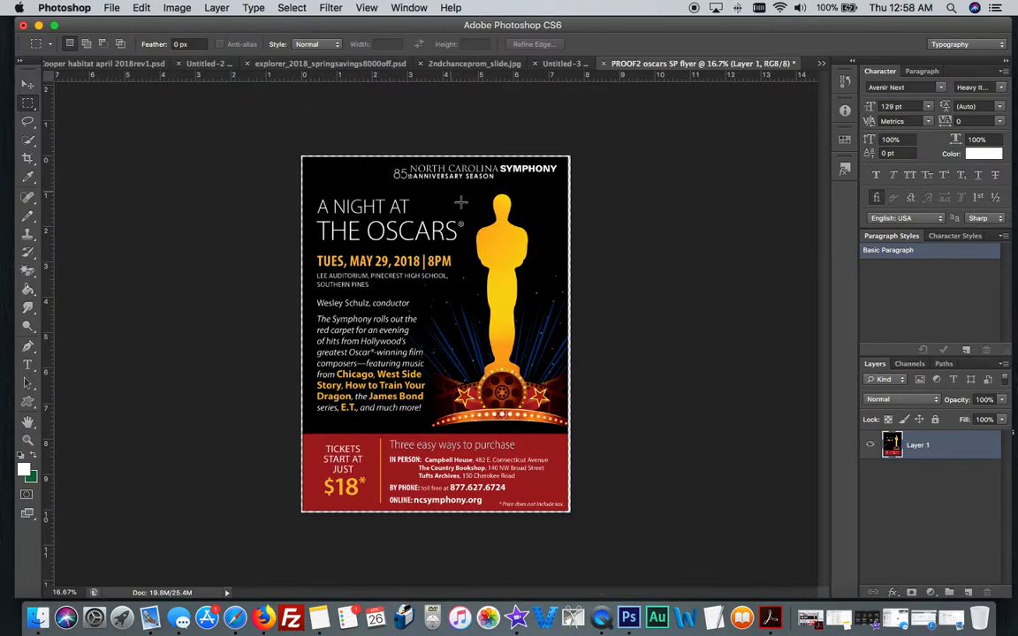
left_click(175, 8)
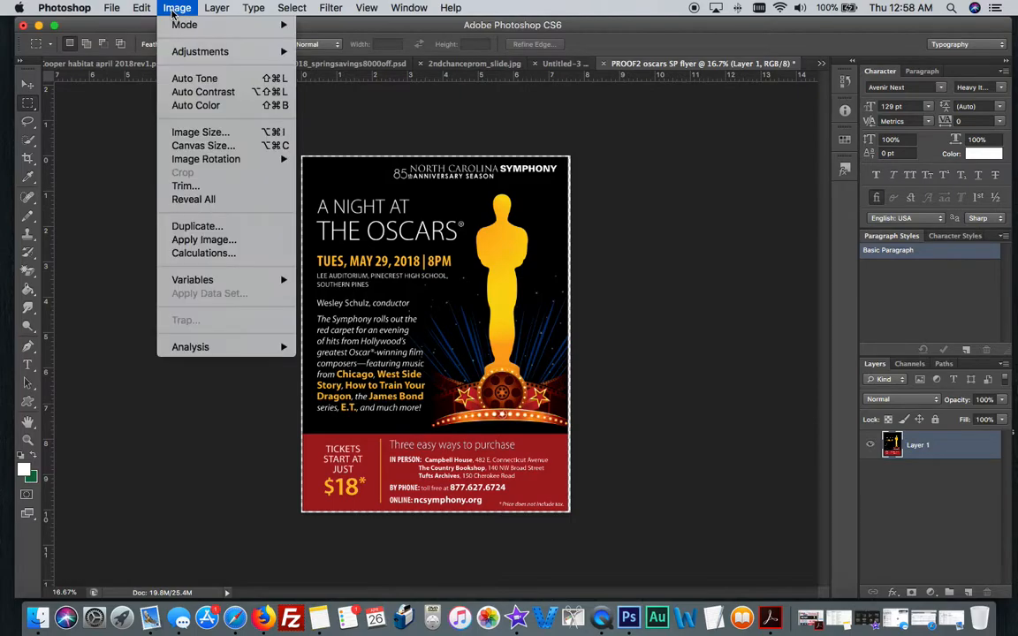
left_click(200, 131)
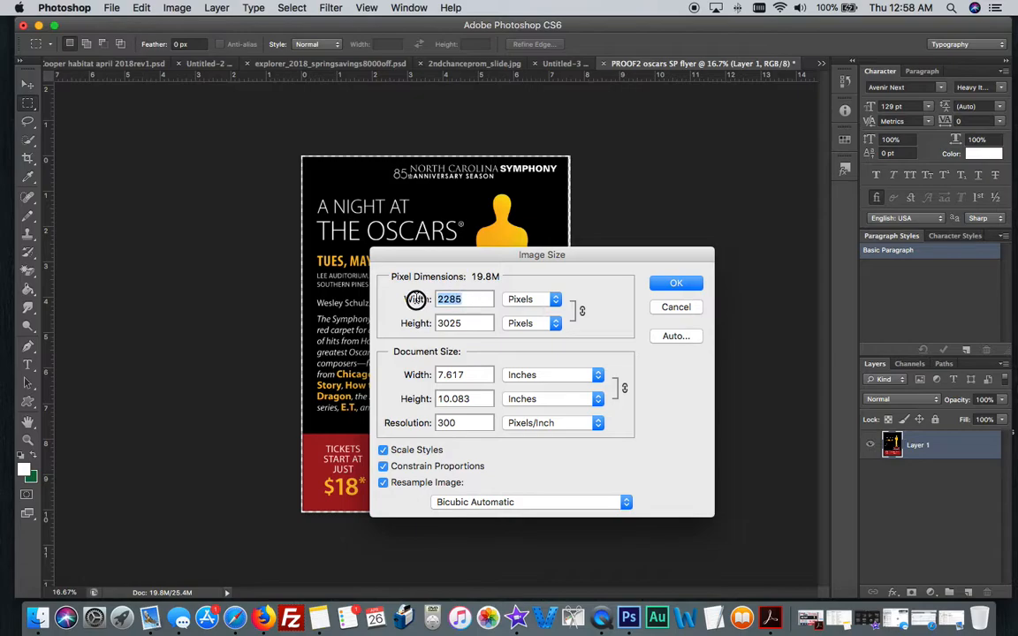
type("550")
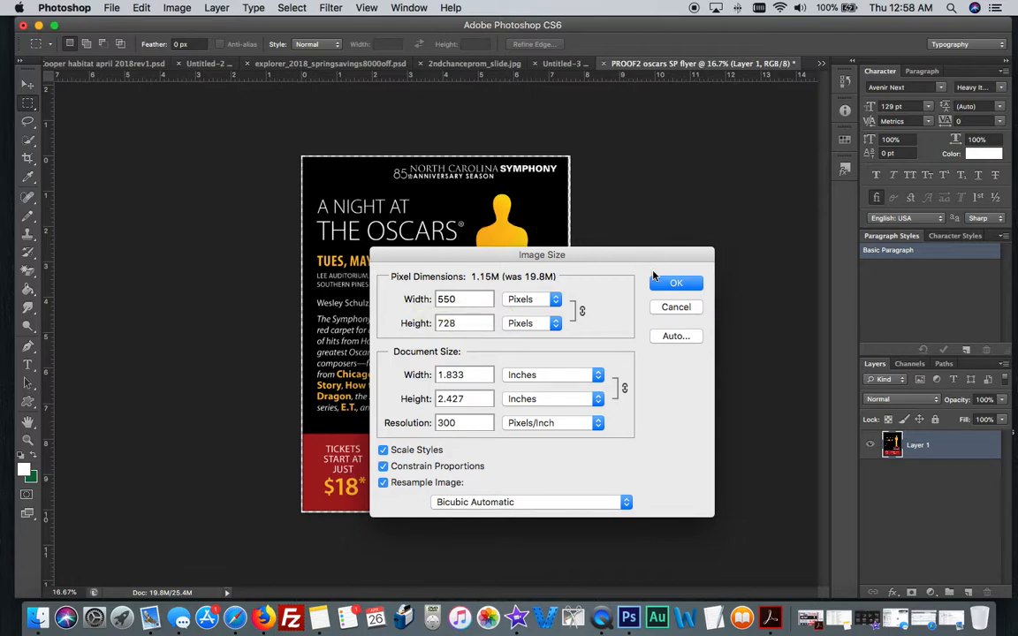
left_click(662, 282)
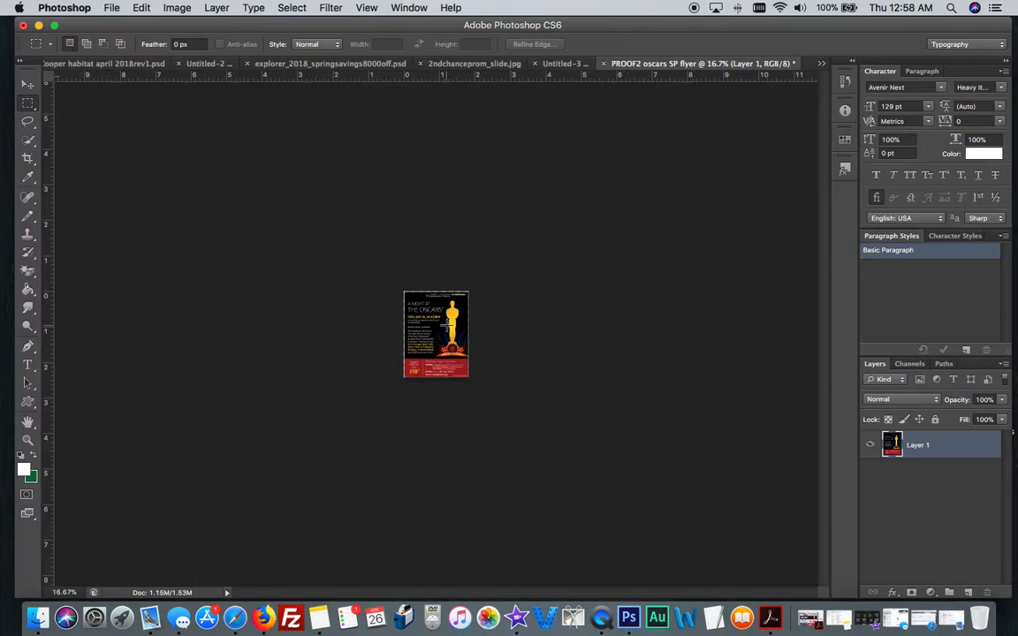
Step: Start saving a copy of the resized flyer to the Desktop in JPEG format
left_click(112, 7)
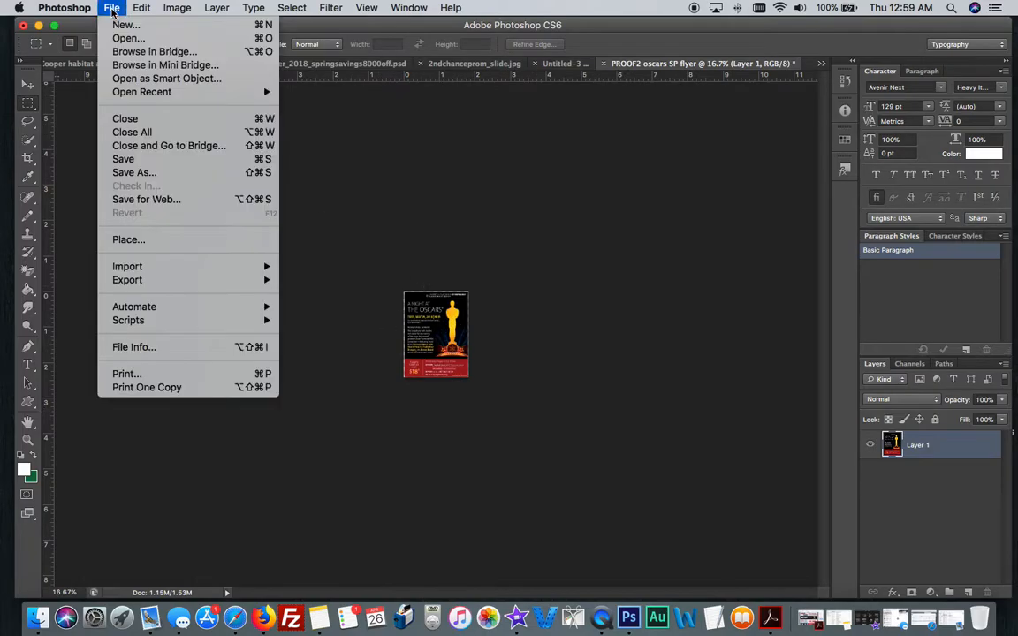
left_click(141, 173)
left_click(495, 452)
left_click(469, 525)
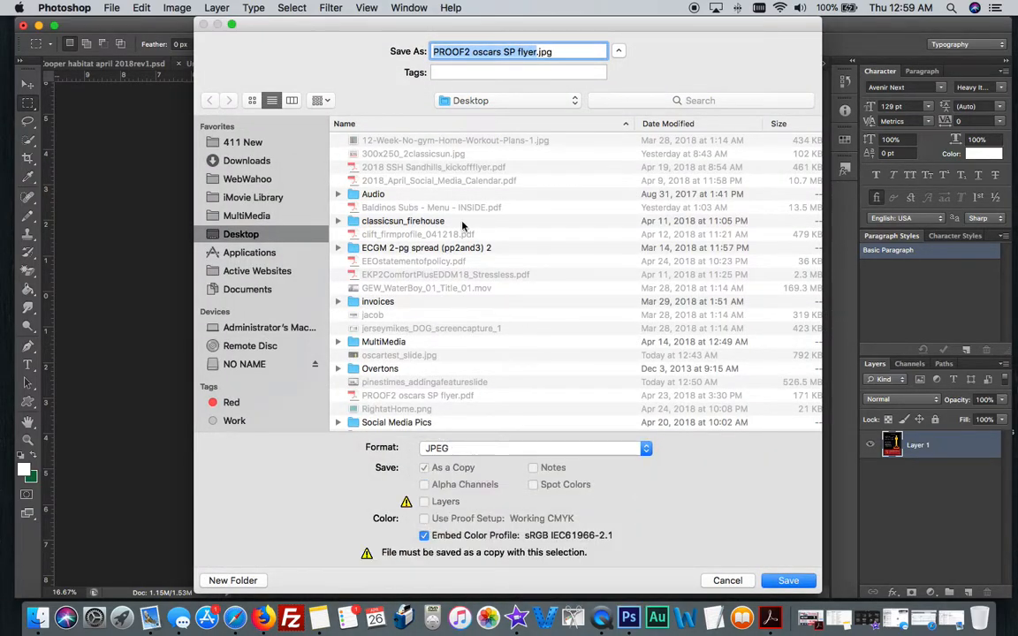
Step: Name the flyer copy oscarflyer_550.jpg and save it at maximum JPEG quality
left_click(514, 53)
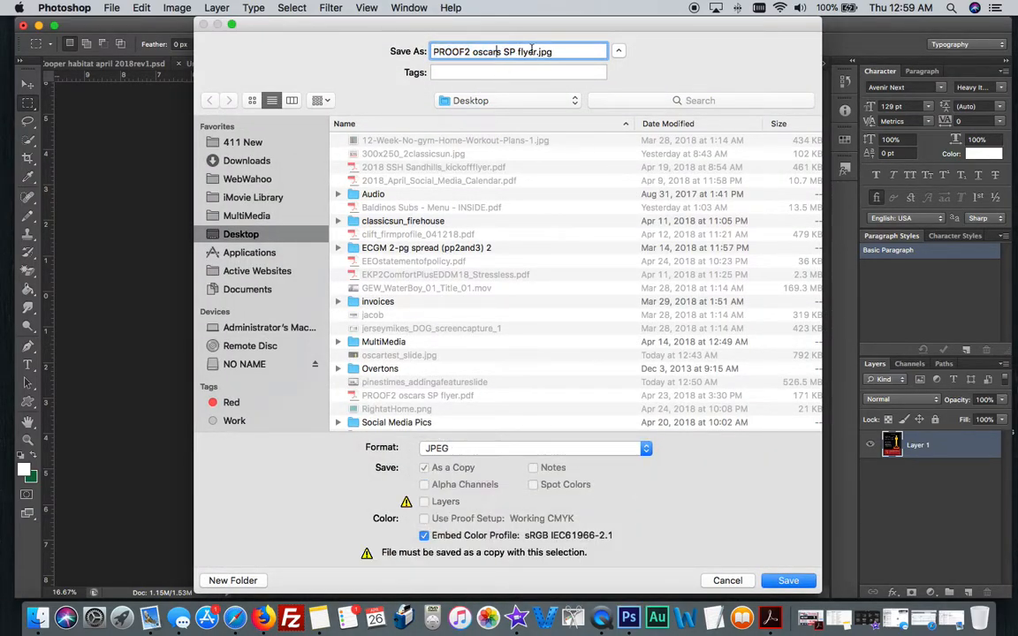
left_click_drag(515, 52, 433, 50)
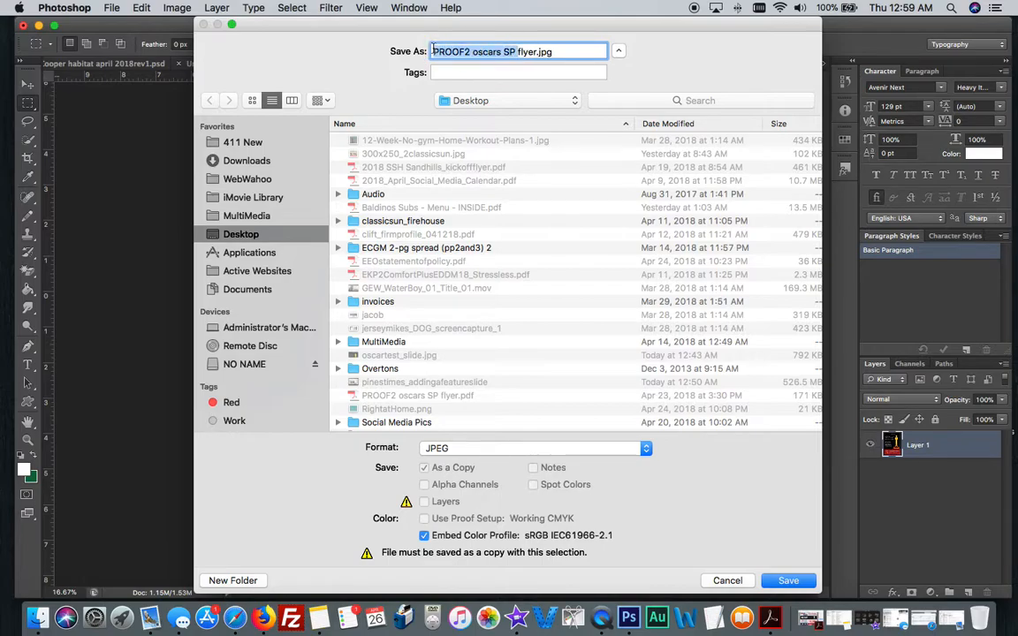
type("oscar")
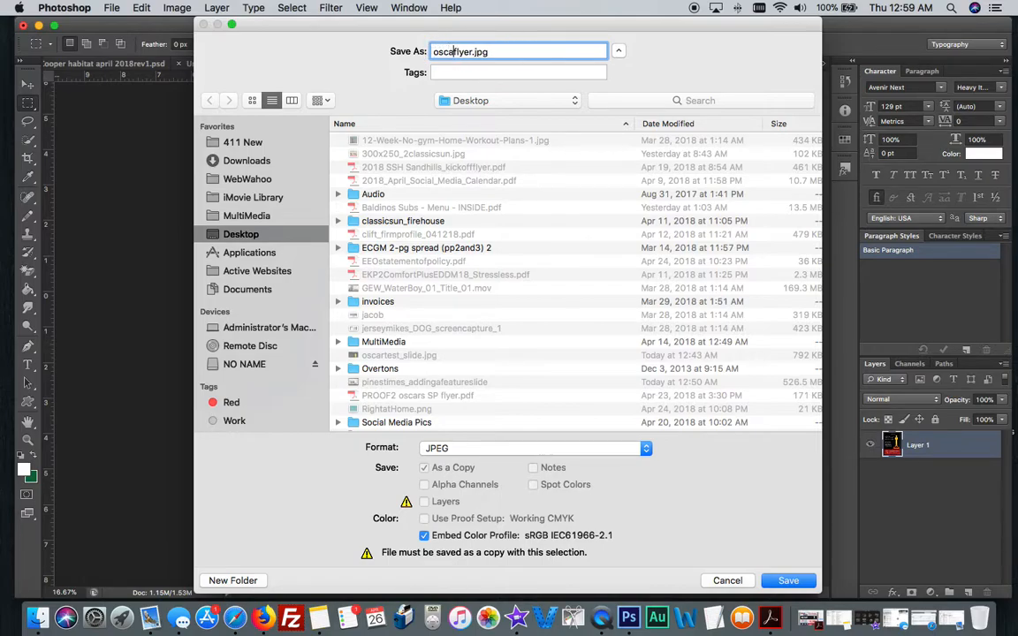
type("flyers")
key("BackSpace")
key("Right")
key("Right")
key("Right")
key("Right")
key("Right")
key("BackSpace")
key("BackSpace")
key("BackSpace")
key("BackSpace")
key("BackSpace")
type("_550")
key("Return")
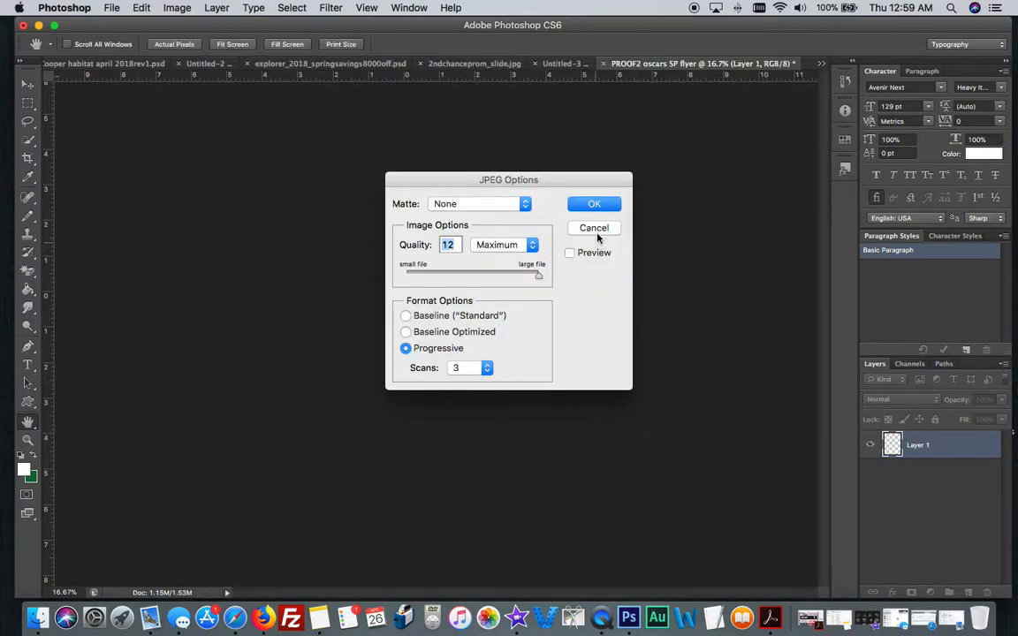
left_click(596, 204)
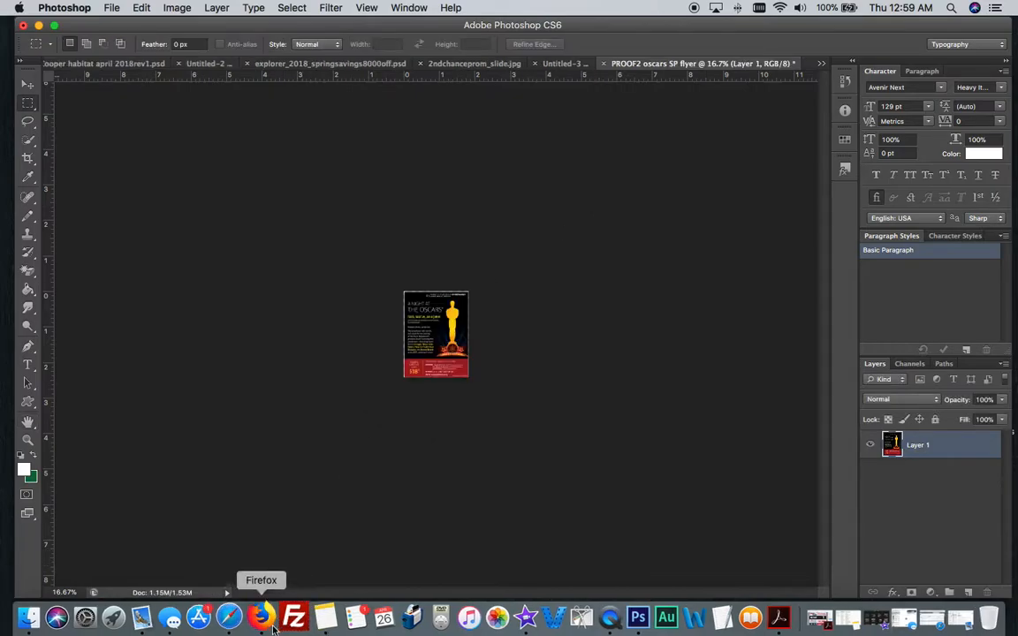
Step: Switch to Firefox and open the JCalPro events manager in the ThePinesTimes.com Joomla administration
left_click(256, 600)
scroll(380, 305, "up", 15)
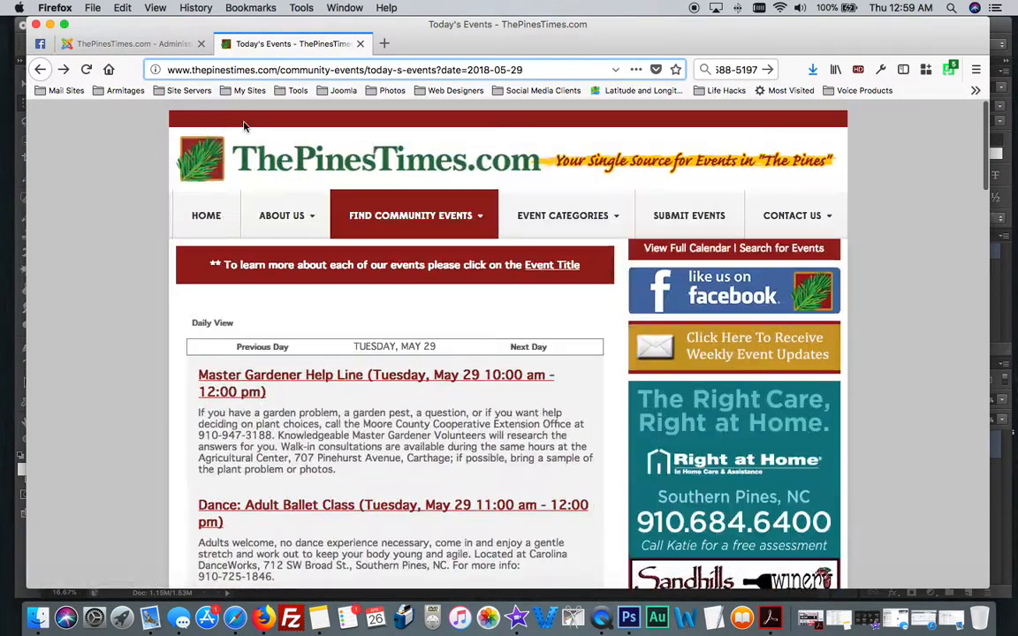
left_click(157, 53)
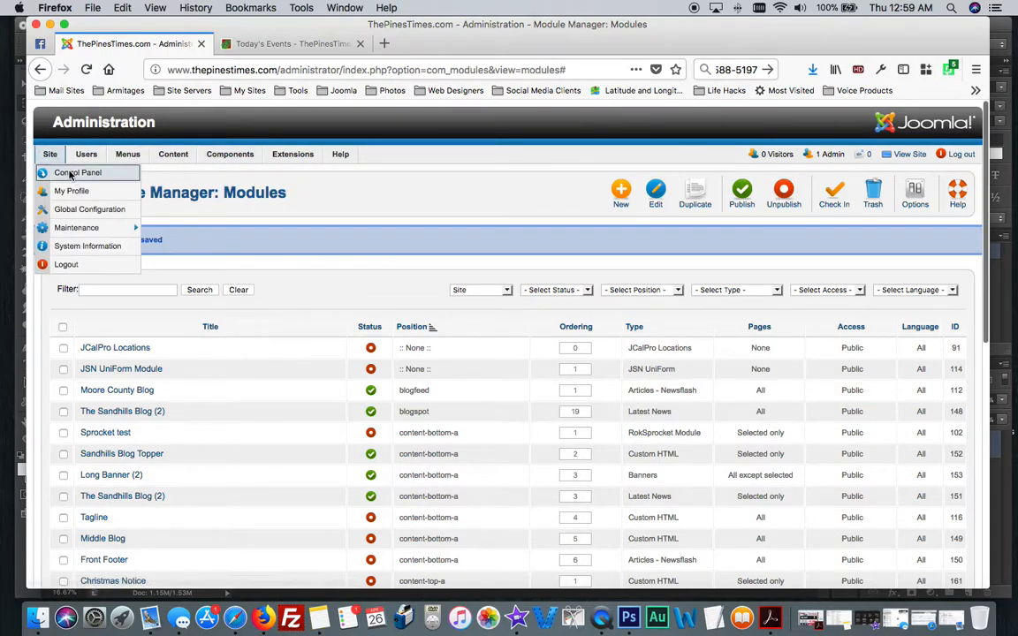
left_click(70, 172)
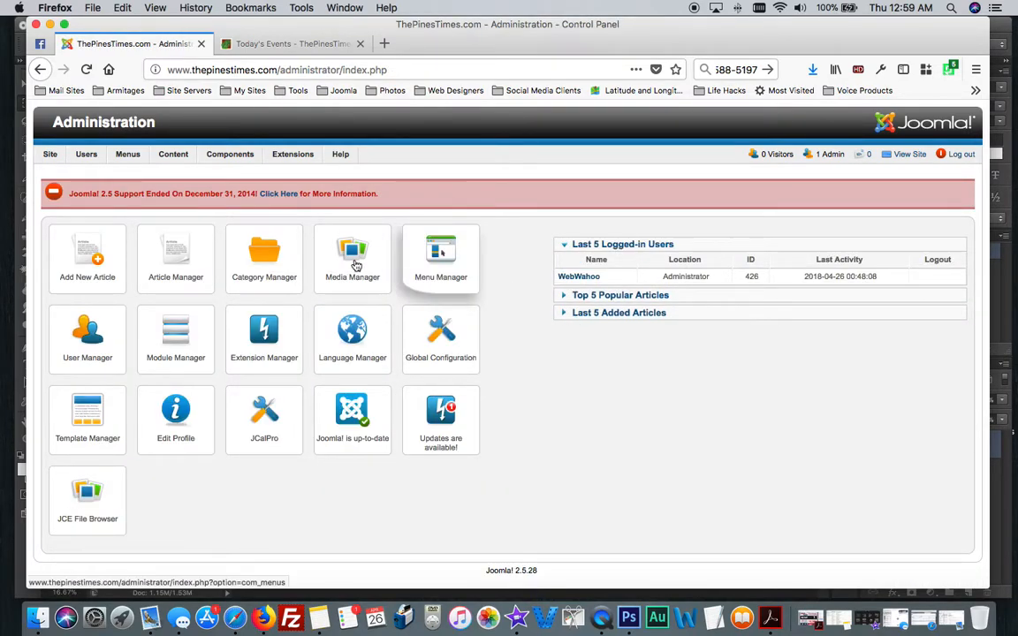
mouse_move(244, 162)
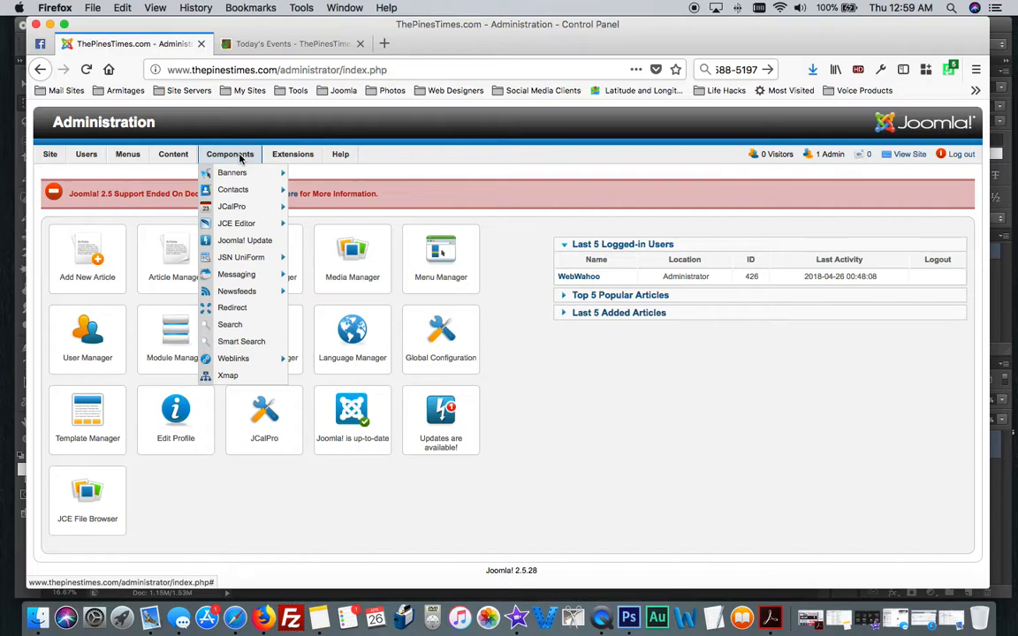
mouse_move(249, 207)
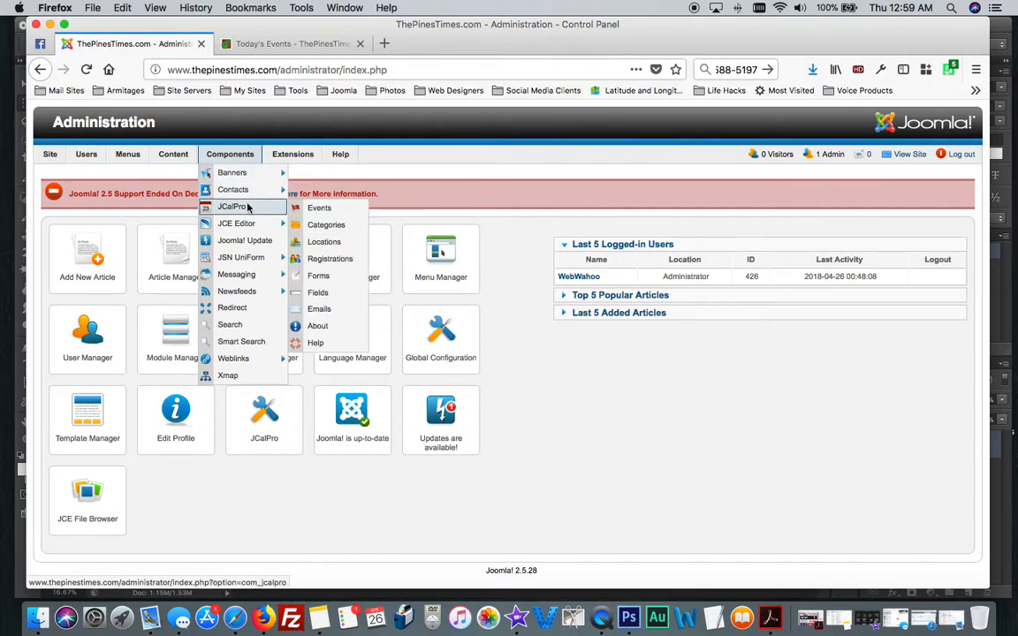
left_click(332, 209)
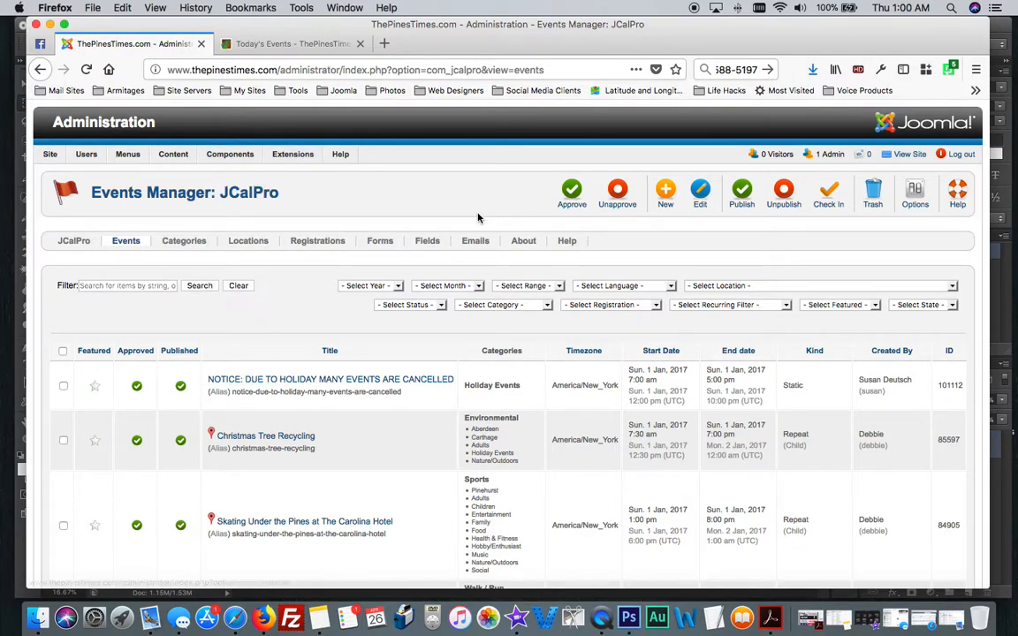
Step: Filter the events list to May 2018 and display all matching events on one page
left_click(478, 286)
left_click(457, 338)
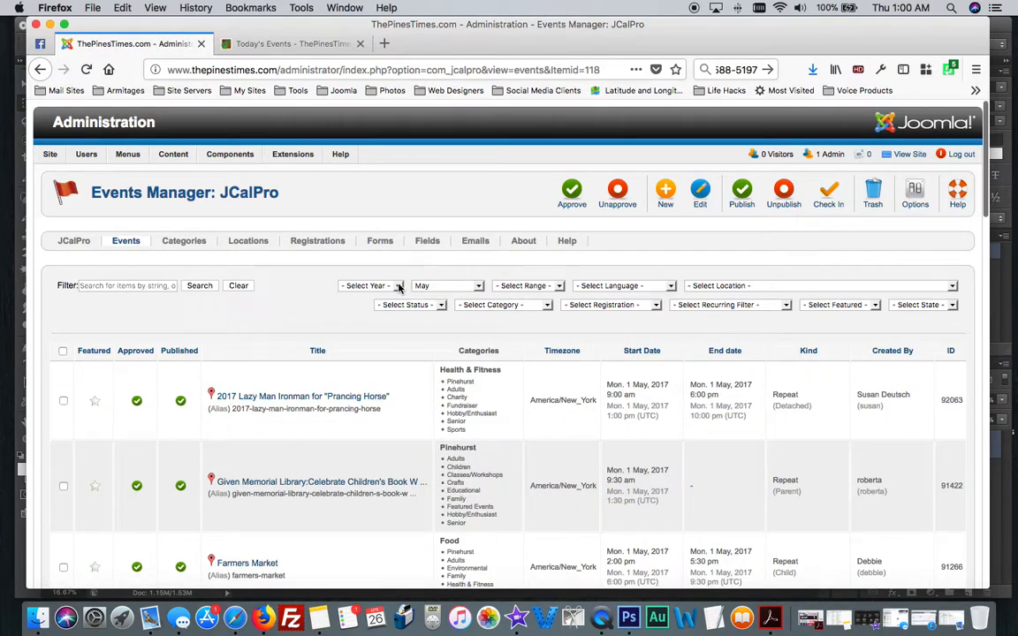
left_click(397, 287)
left_click(386, 348)
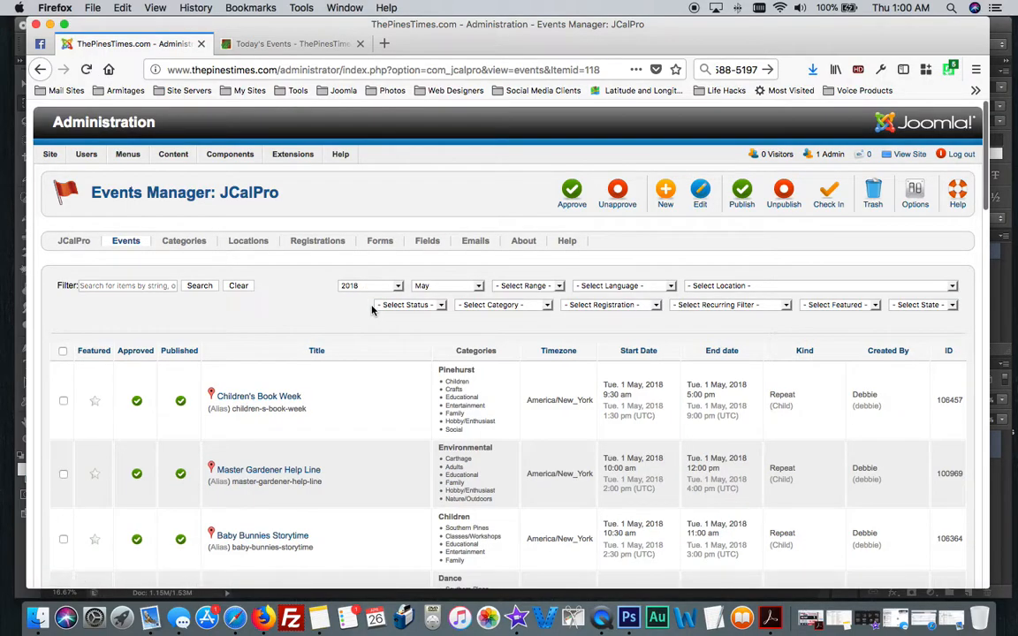
scroll(371, 309, "down", 15)
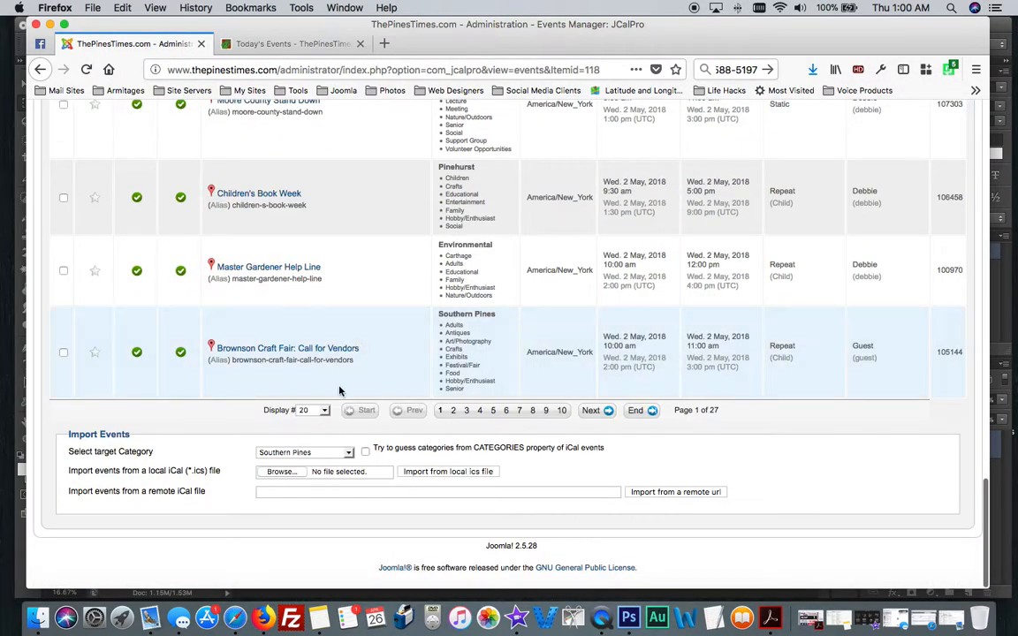
left_click(325, 412)
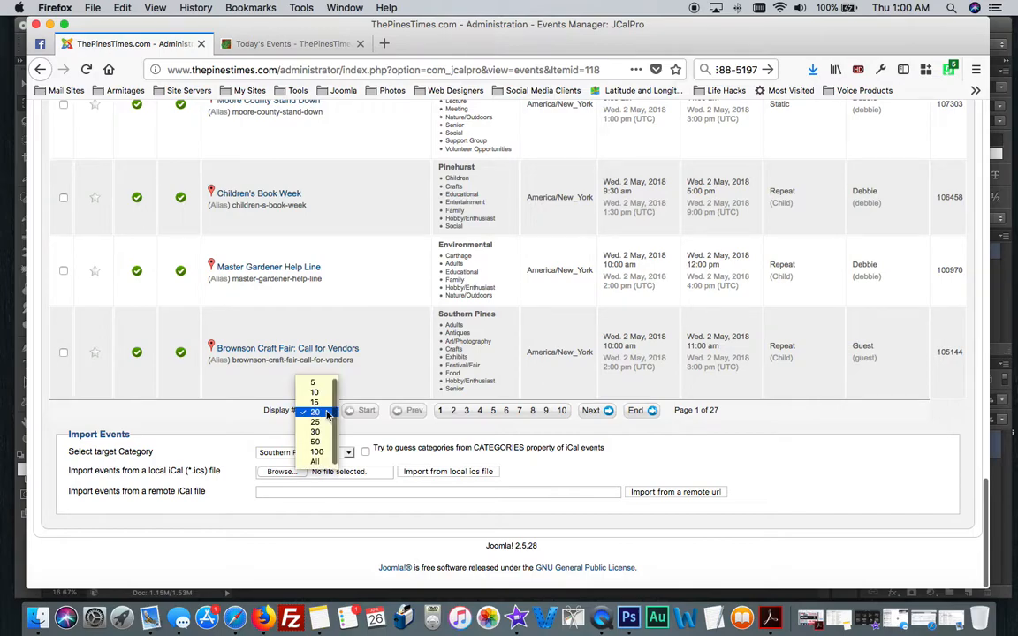
left_click(315, 462)
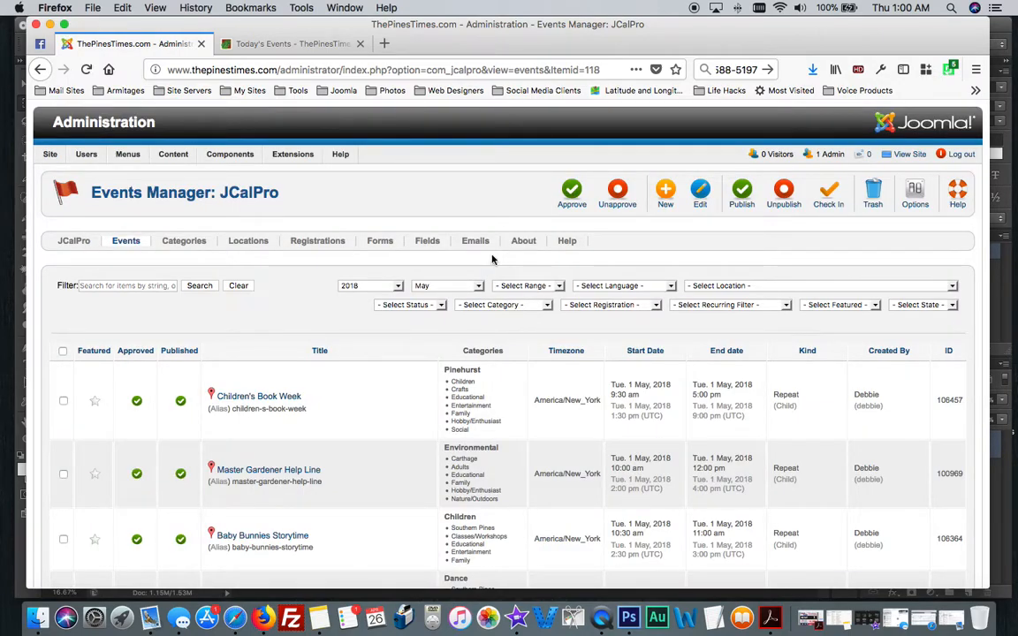
Step: Find the May 29 event "NC Symphony presents A Night at the Oscars" in the events list and open it for editing
scroll(504, 253, "down", 20)
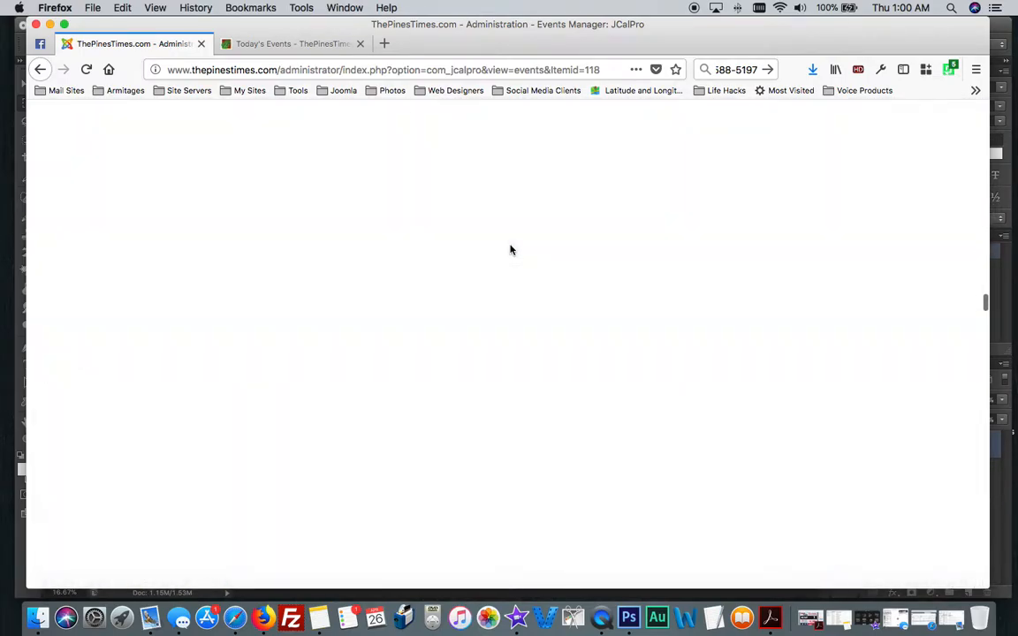
scroll(510, 250, "up", 15)
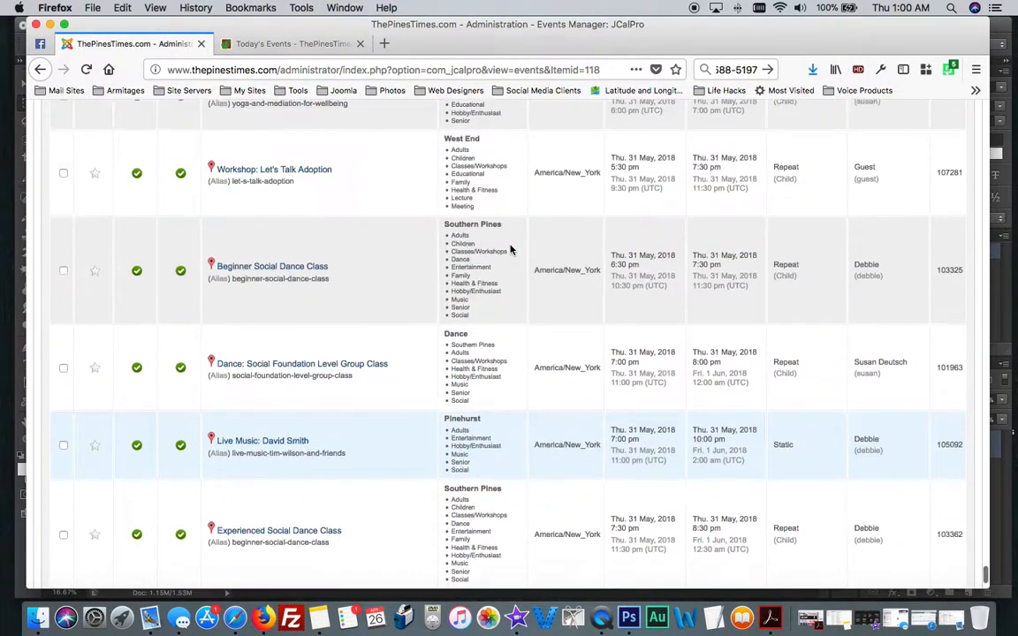
scroll(510, 250, "up", 15)
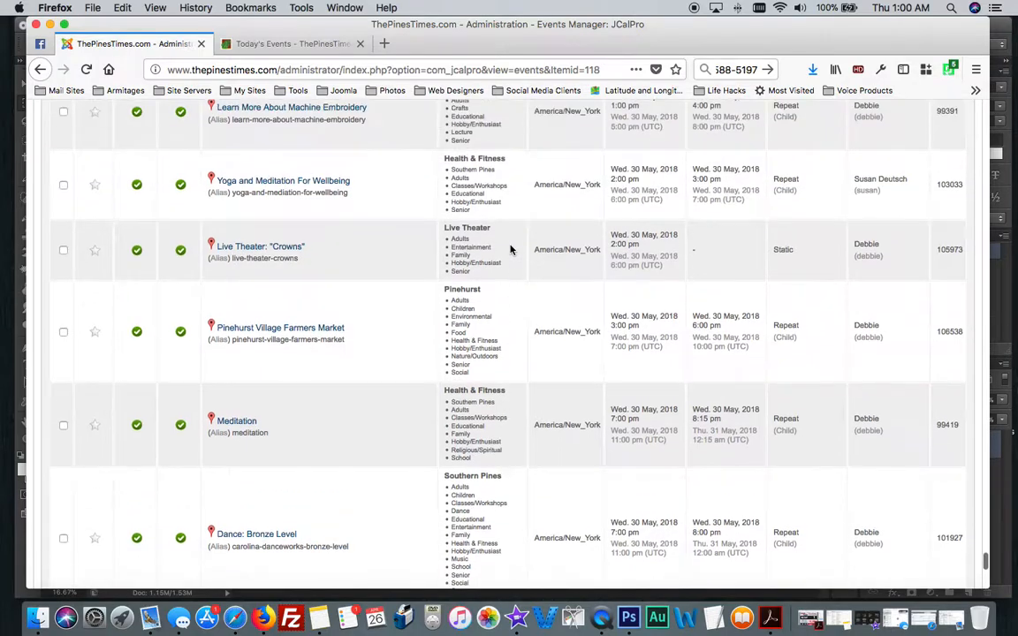
scroll(510, 250, "up", 5)
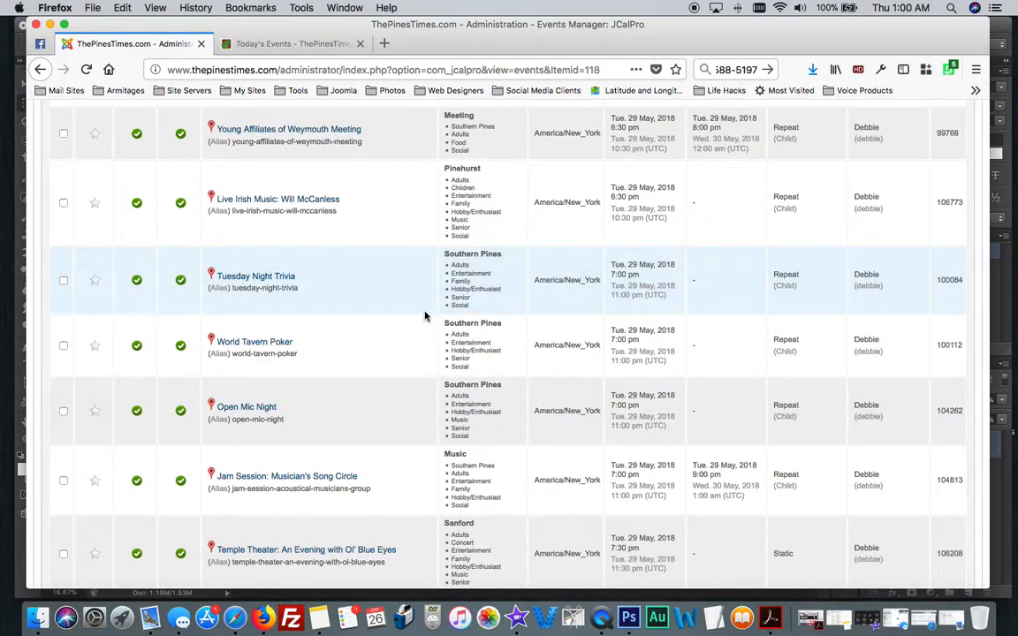
scroll(424, 315, "up", 2)
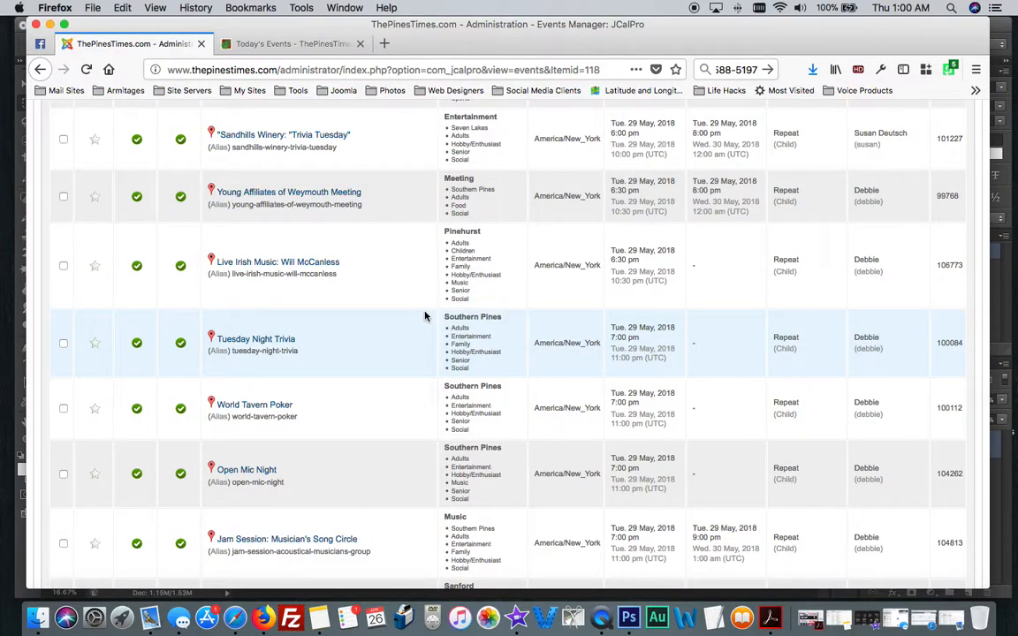
scroll(425, 316, "up", 10)
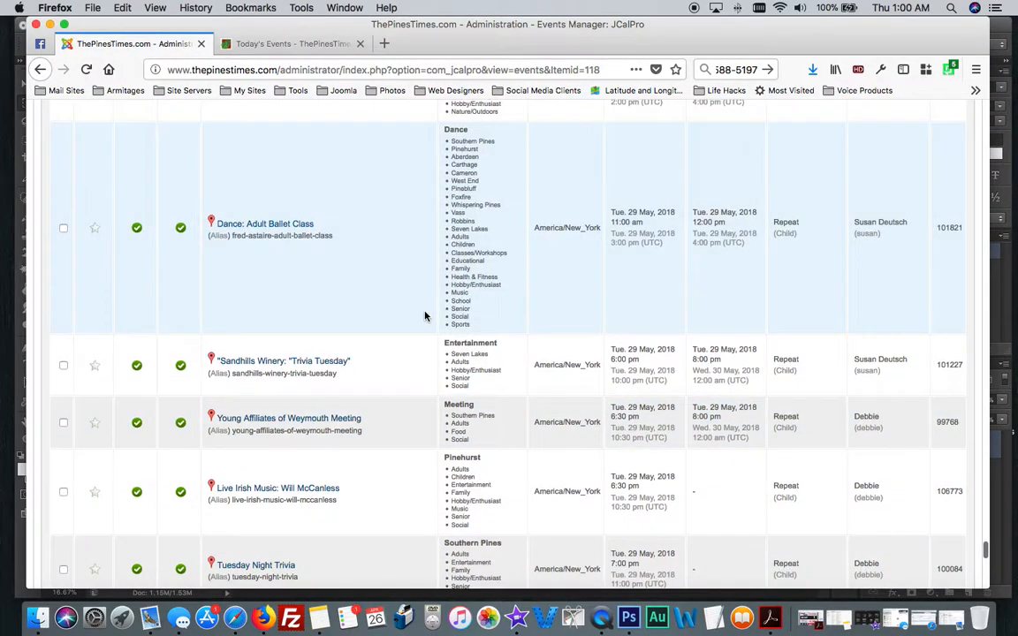
scroll(424, 316, "up", 9)
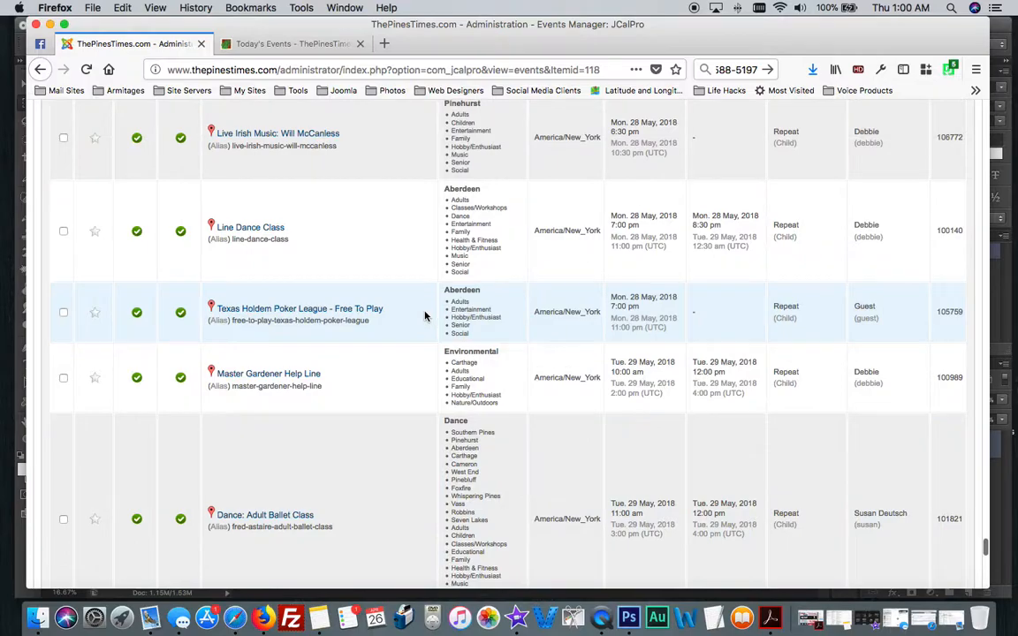
scroll(424, 315, "up", 13)
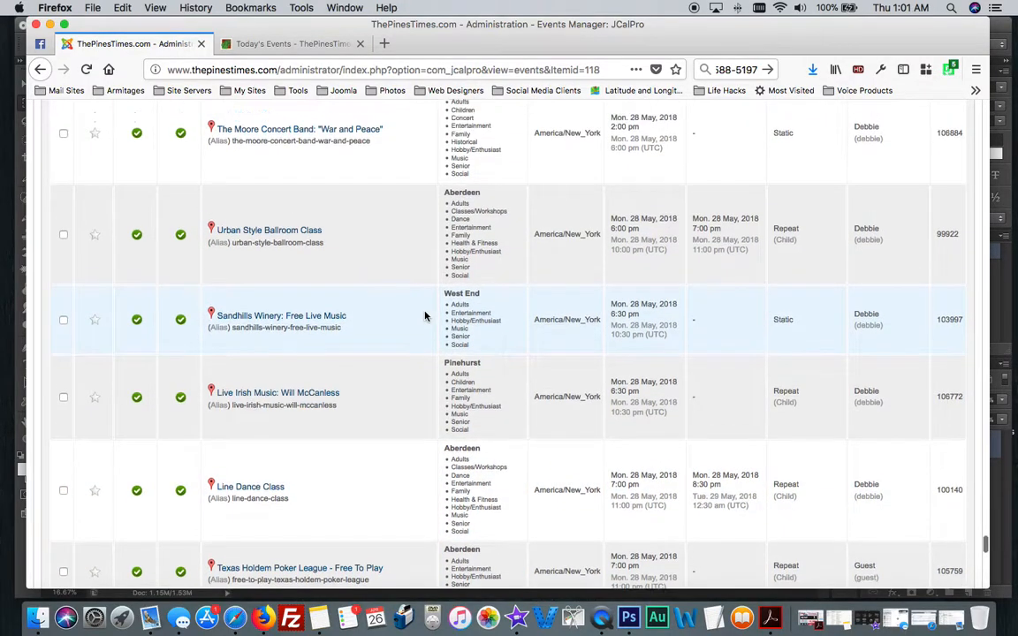
scroll(424, 315, "up", 1)
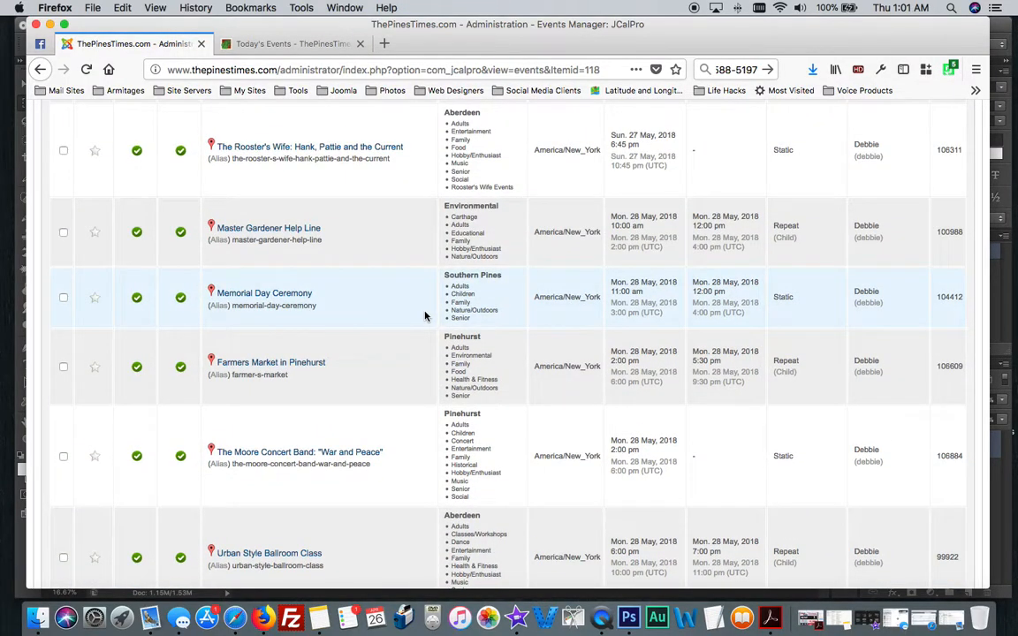
scroll(424, 315, "up", 9)
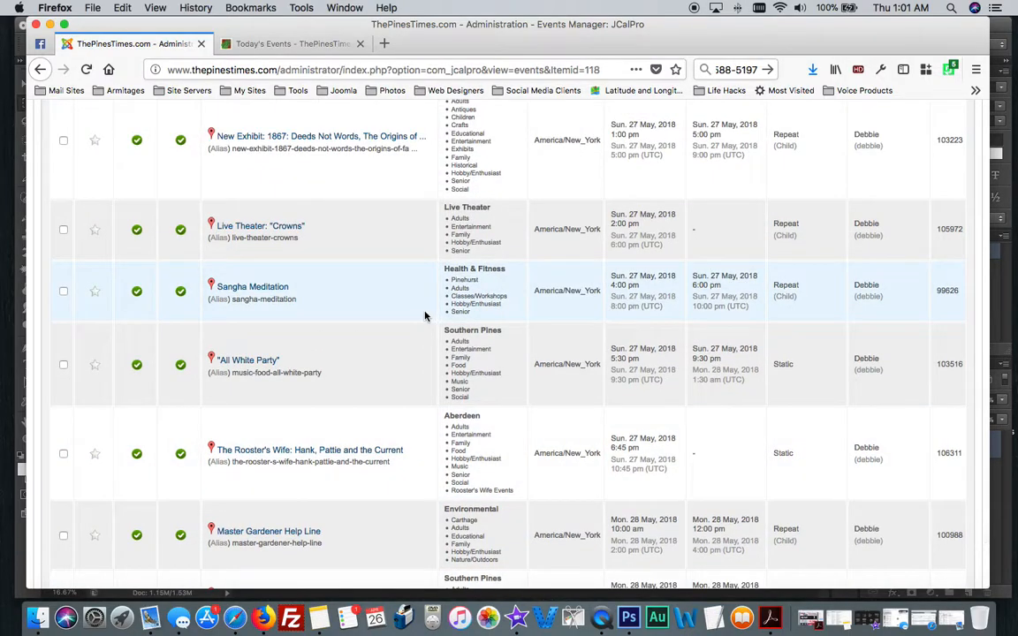
scroll(424, 315, "up", 12)
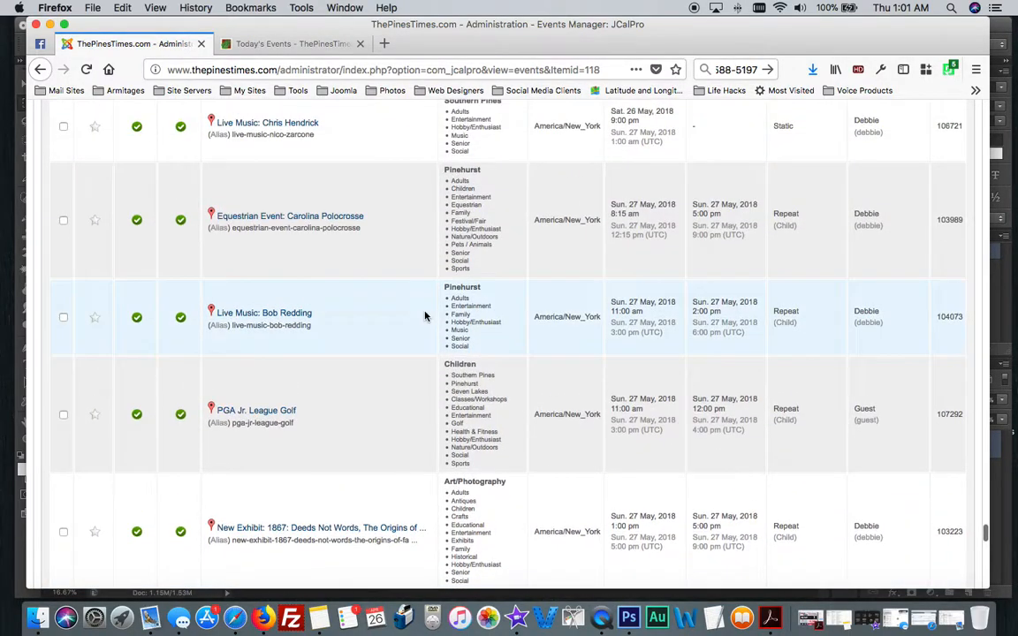
scroll(424, 315, "down", 15)
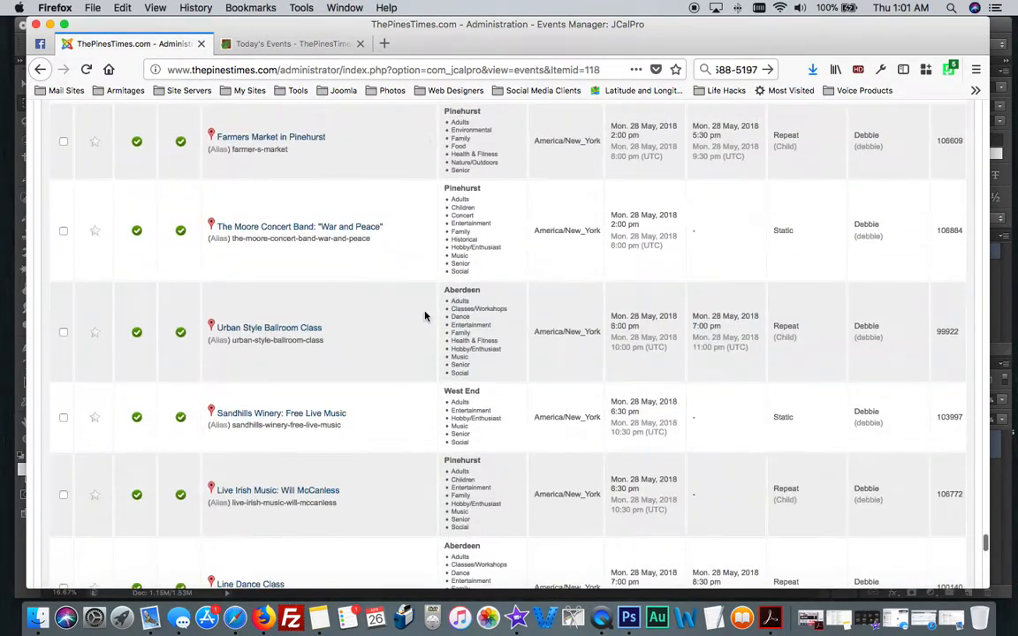
scroll(424, 315, "down", 11)
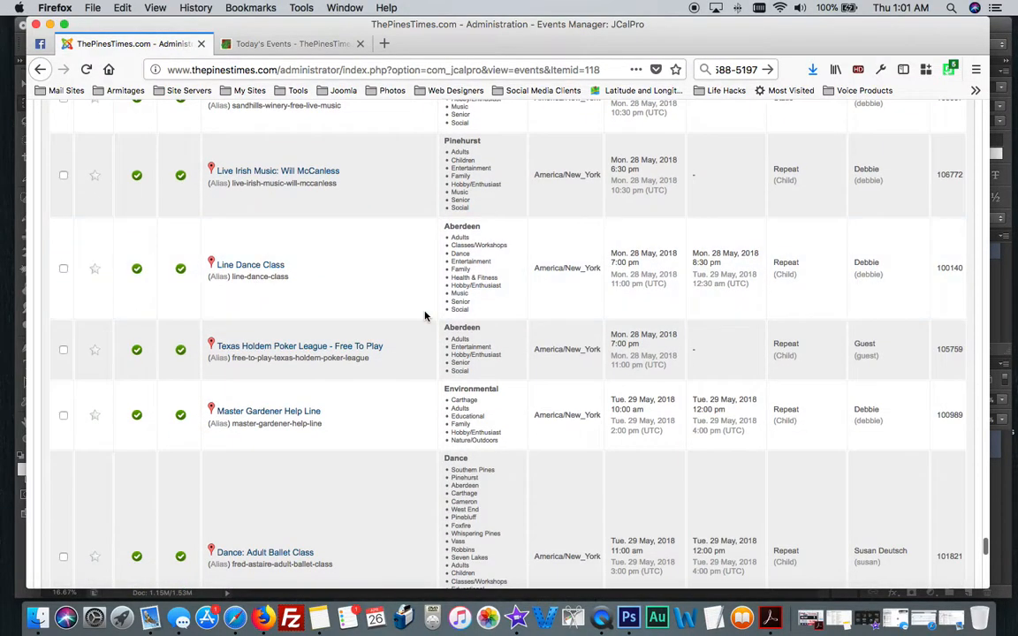
scroll(424, 315, "down", 15)
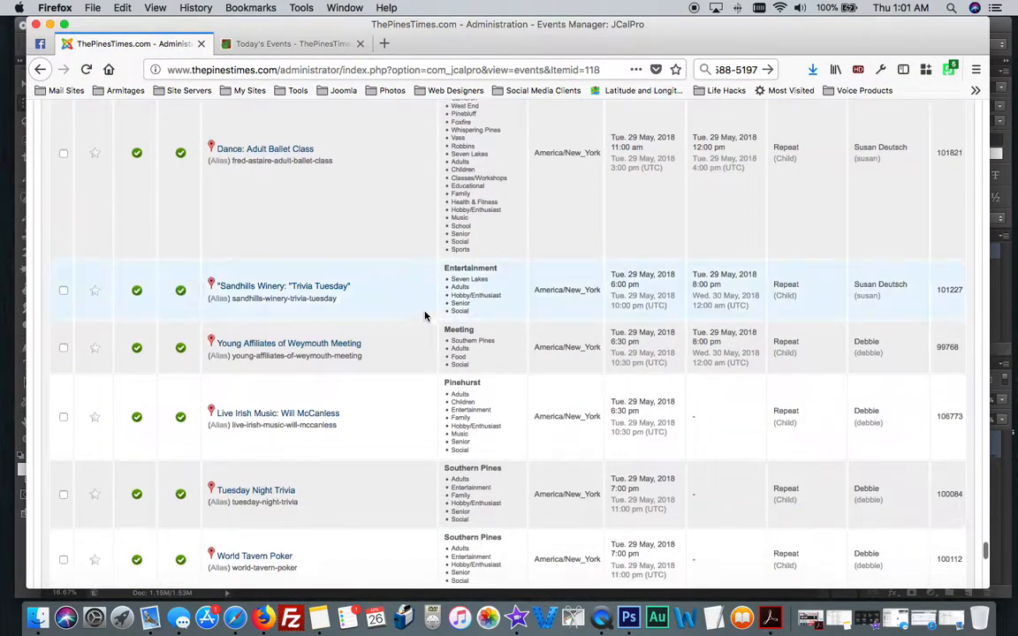
scroll(424, 316, "down", 6)
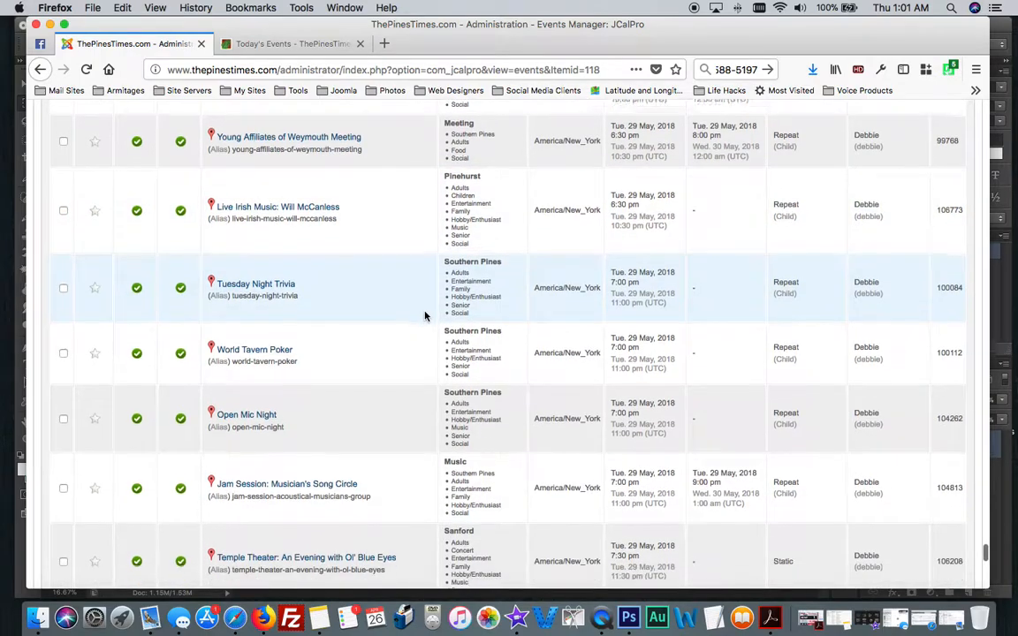
scroll(424, 316, "down", 5)
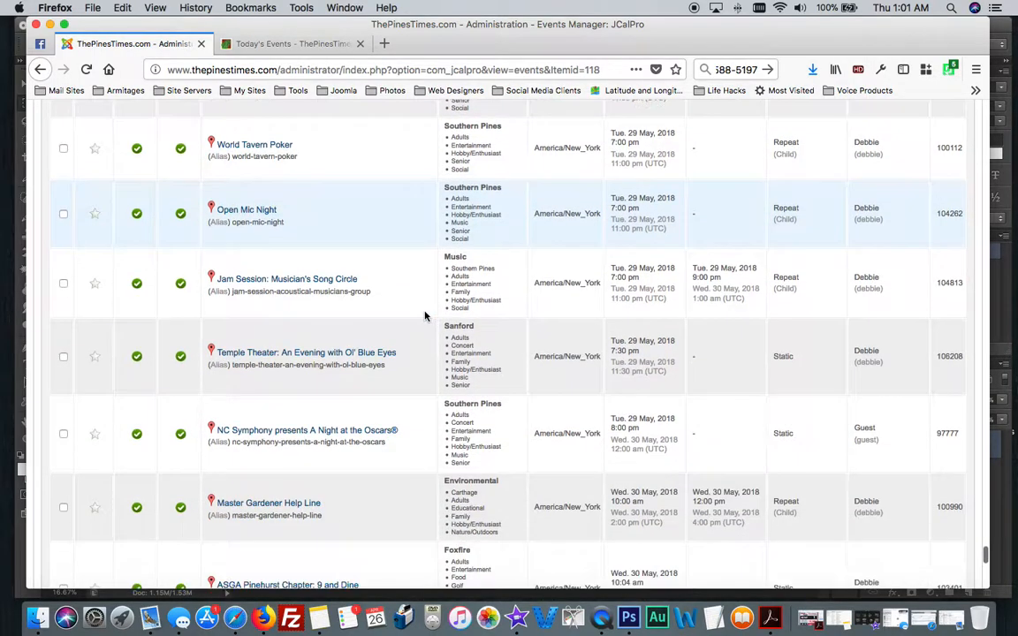
scroll(424, 315, "down", 1)
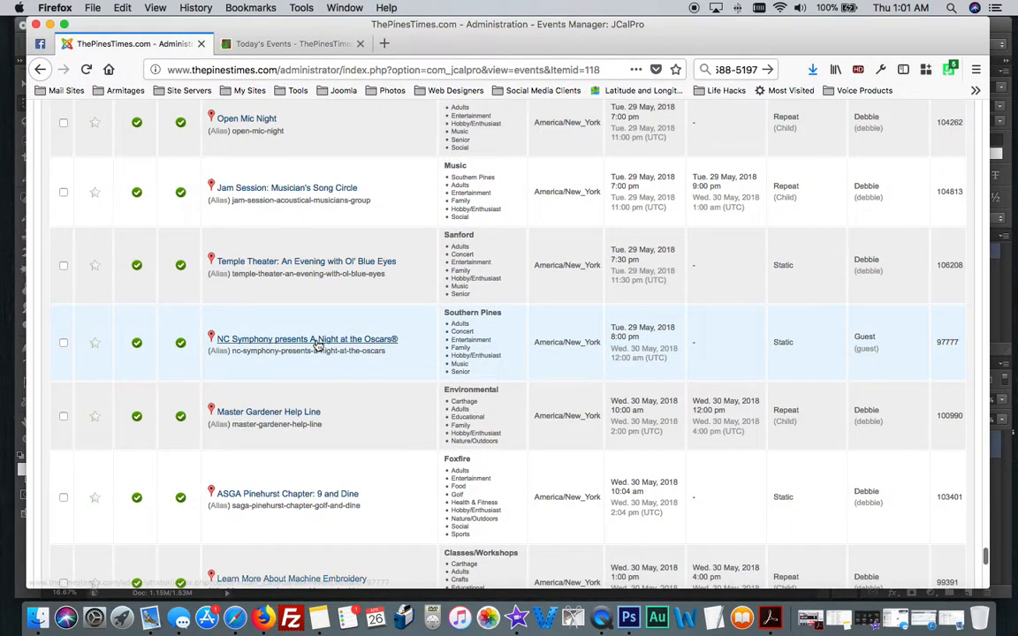
left_click(329, 342)
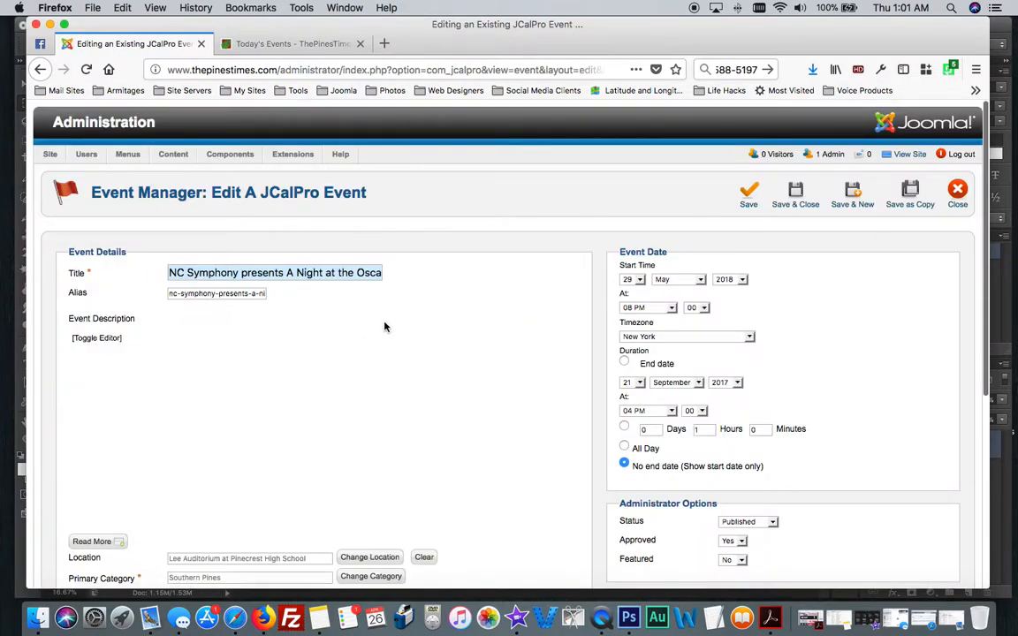
Step: Inspect the image properties of the flyer already in the event description, and close them without changes
scroll(477, 313, "down", 3)
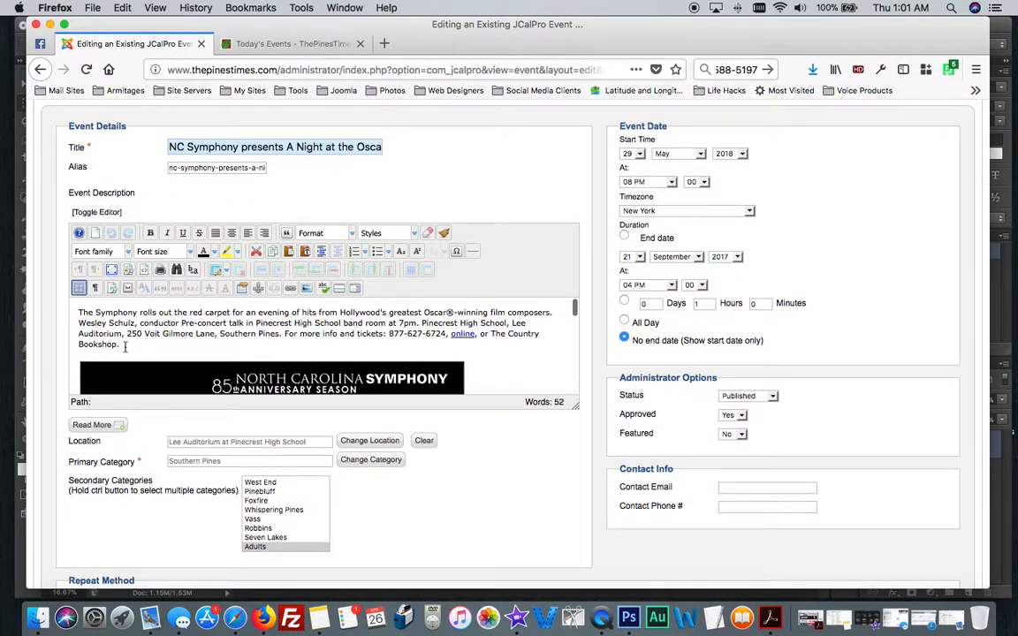
left_click(290, 387)
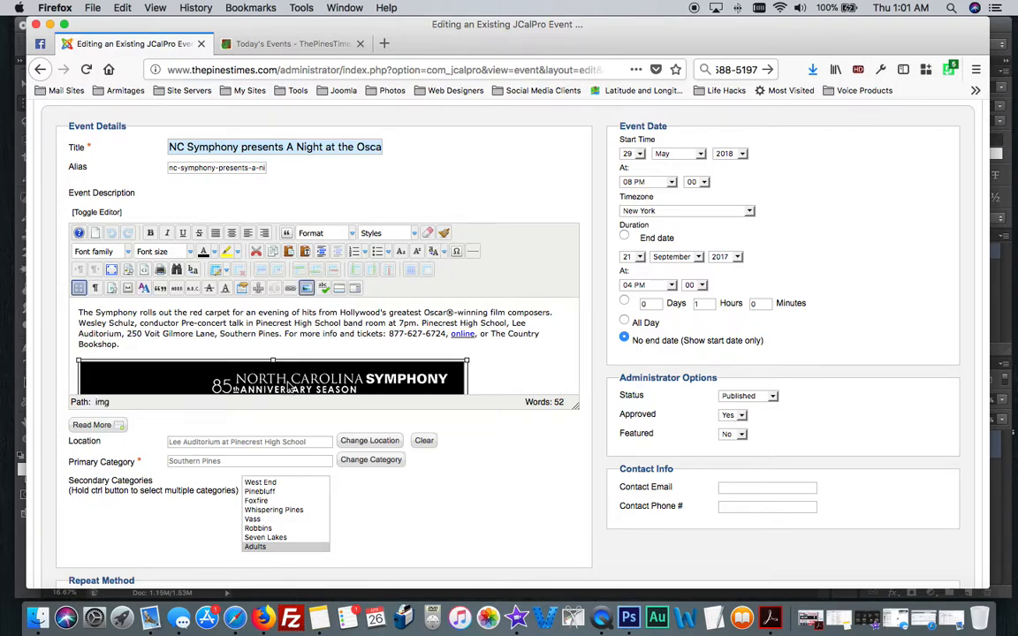
left_click(306, 288)
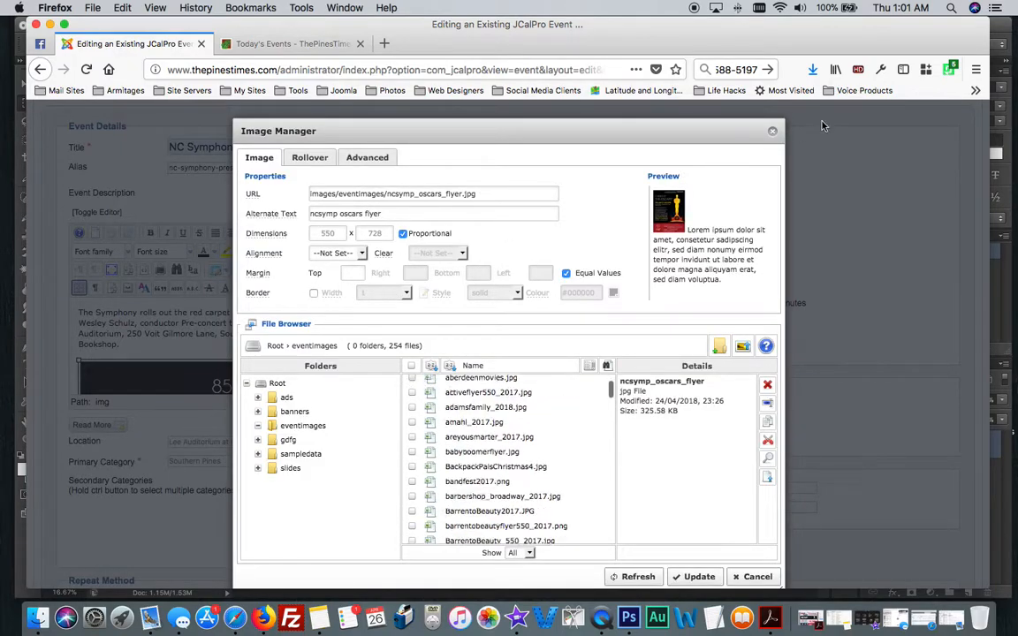
left_click(774, 134)
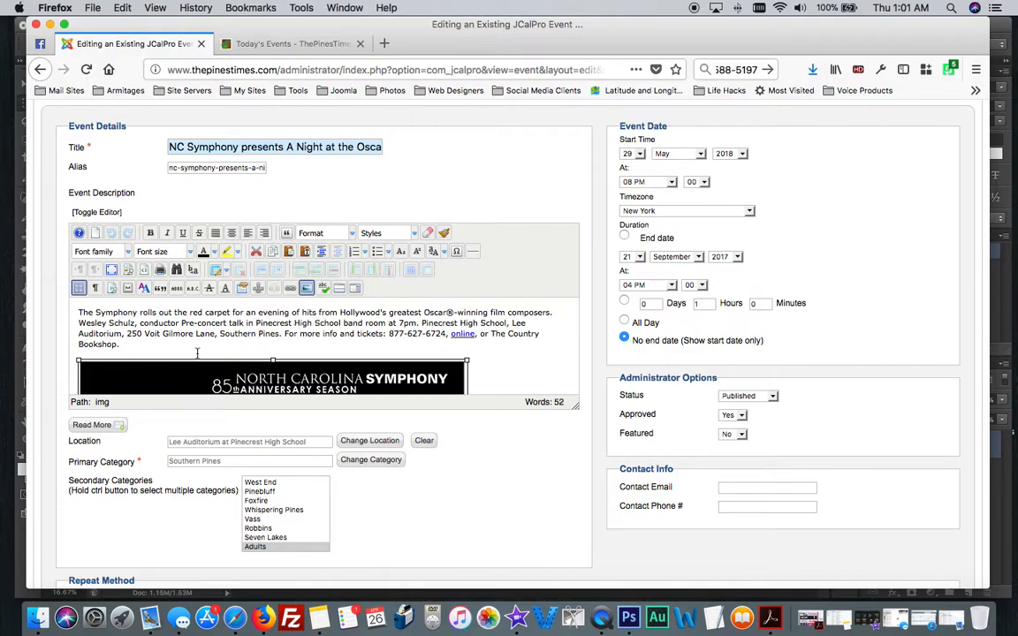
Step: Insert two blank lines between the description text and the existing flyer image
left_click(79, 313)
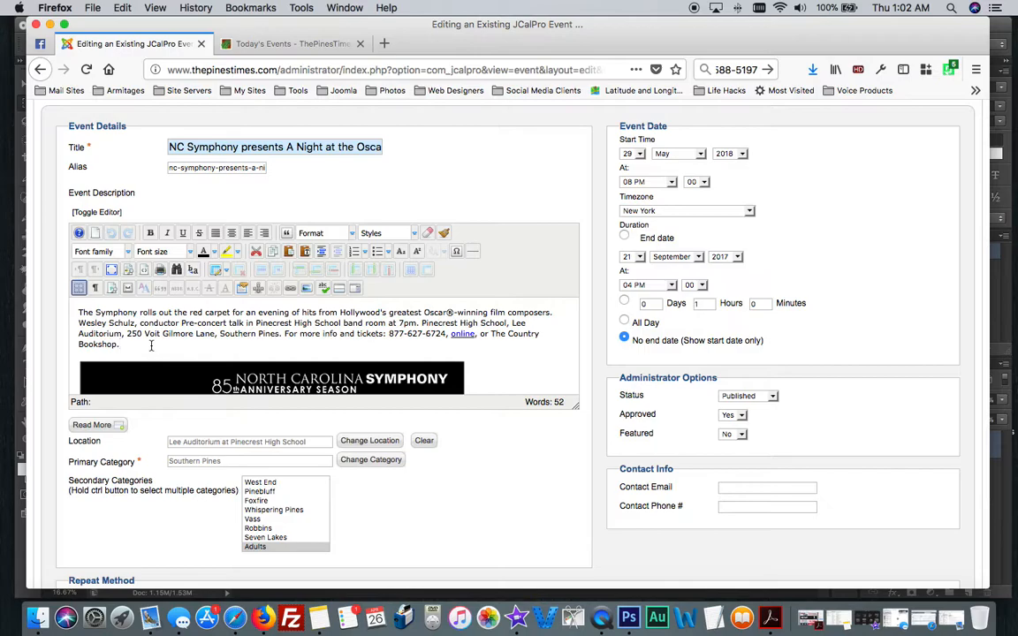
key("Return")
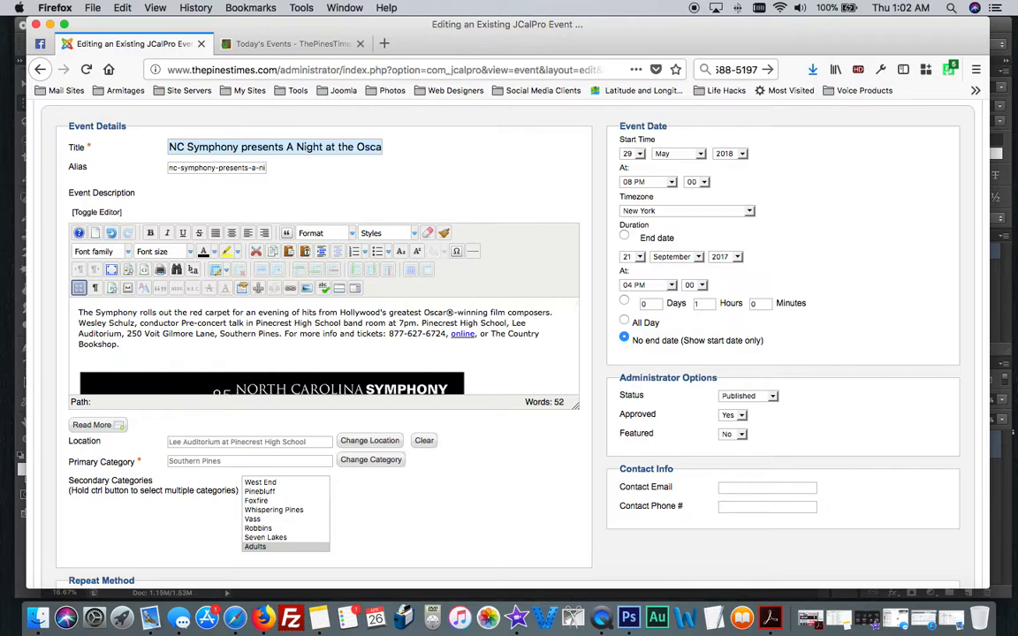
key("Return")
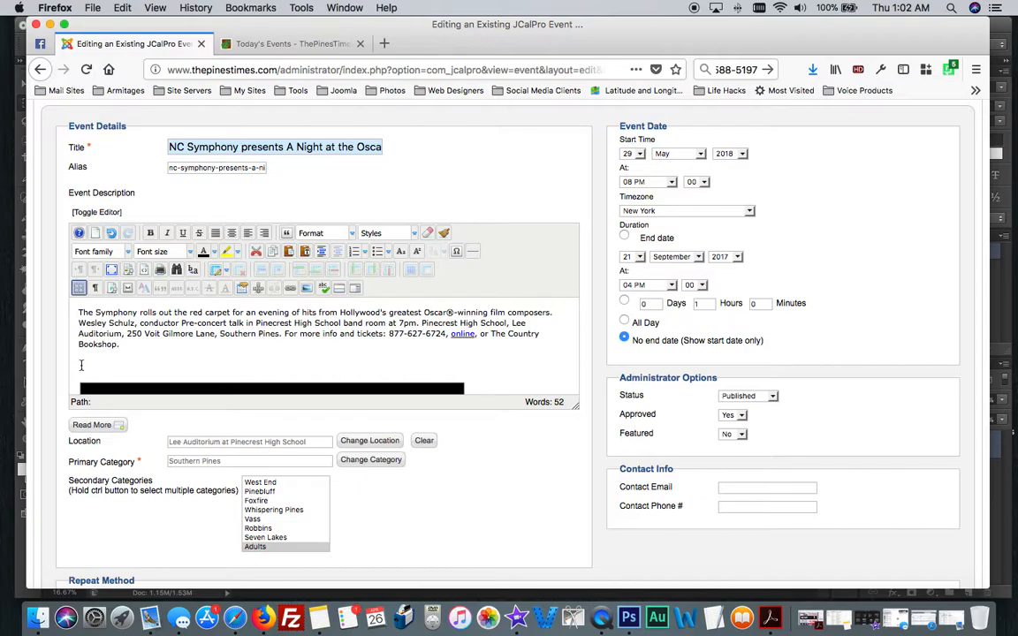
Step: Start inserting a new image into the event description and choose the eventimages folder as its location
left_click(307, 289)
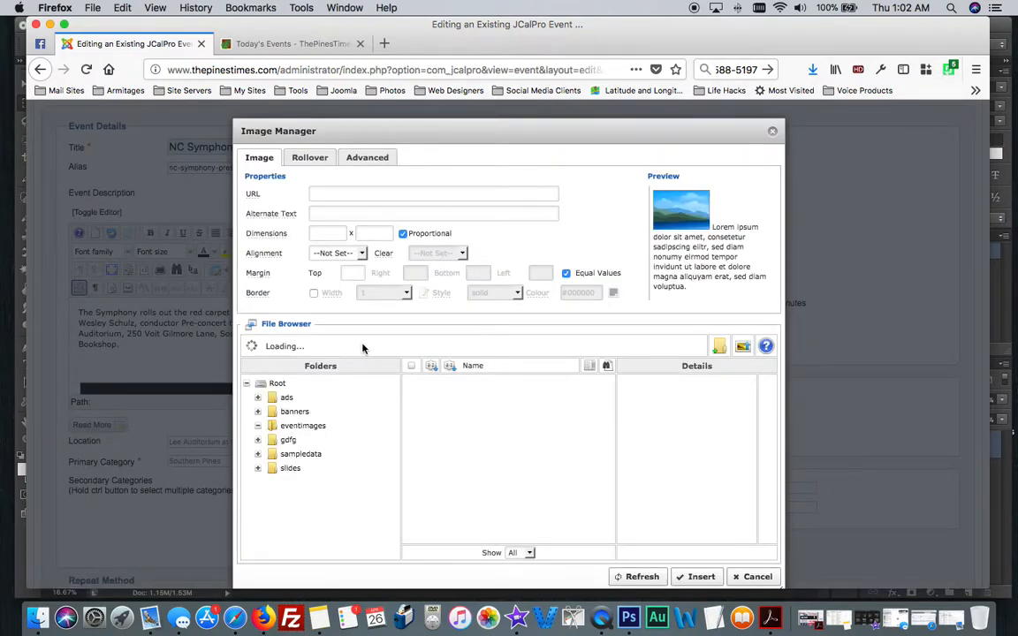
left_click_drag(330, 136, 532, 127)
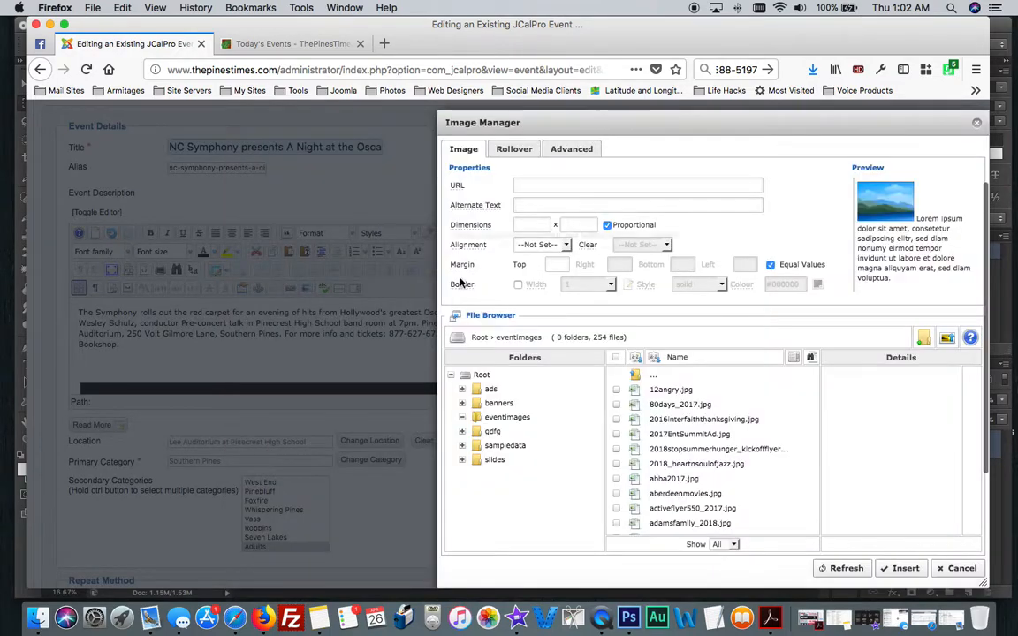
left_click_drag(625, 127, 346, 129)
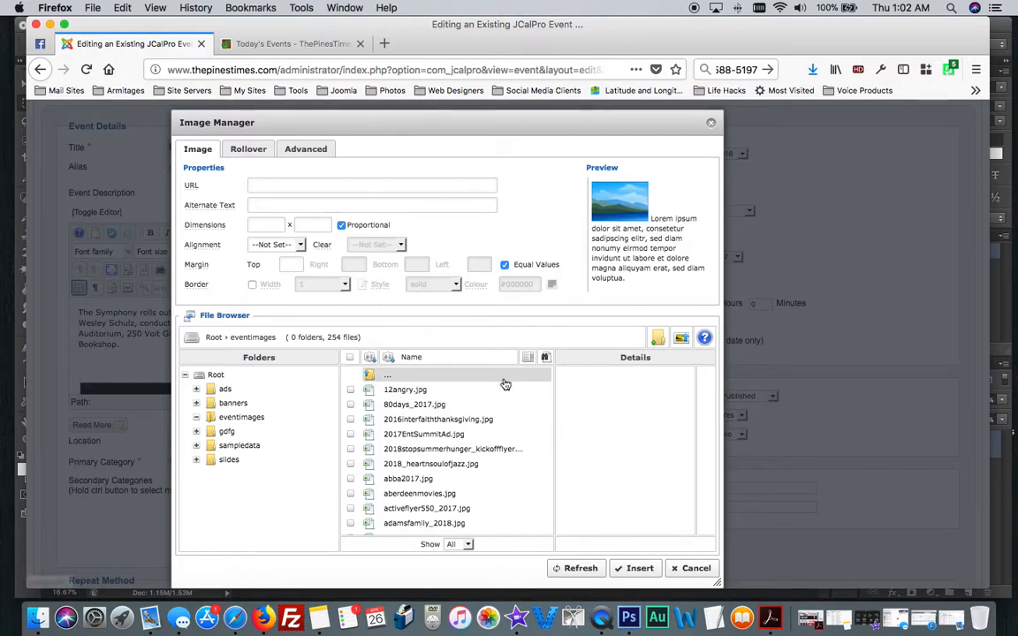
left_click(257, 423)
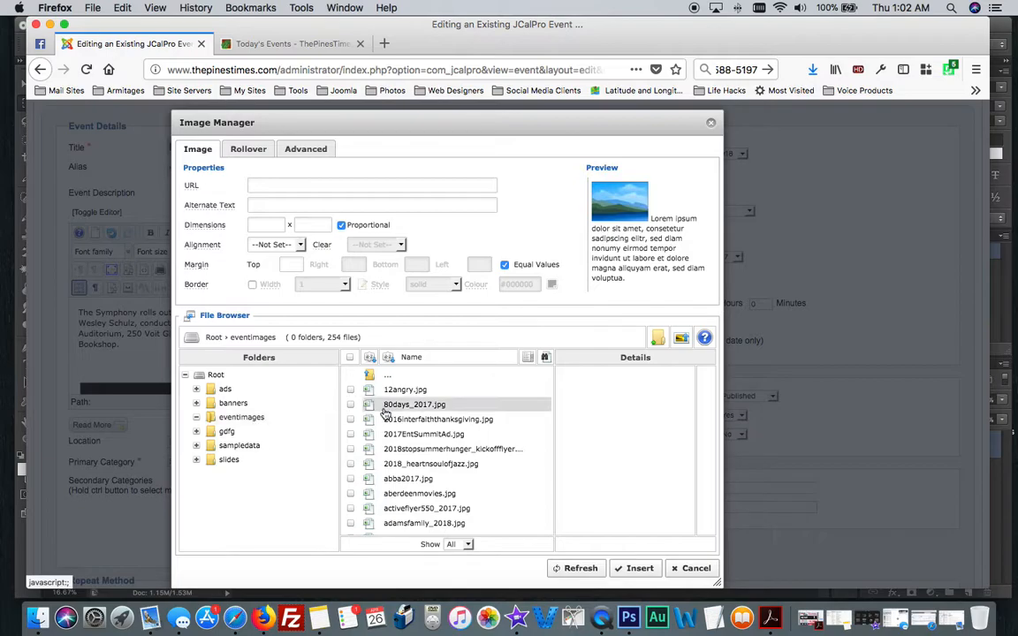
Step: Upload oscarflyer_550.jpg from the Desktop to the eventimages folder
left_click(682, 342)
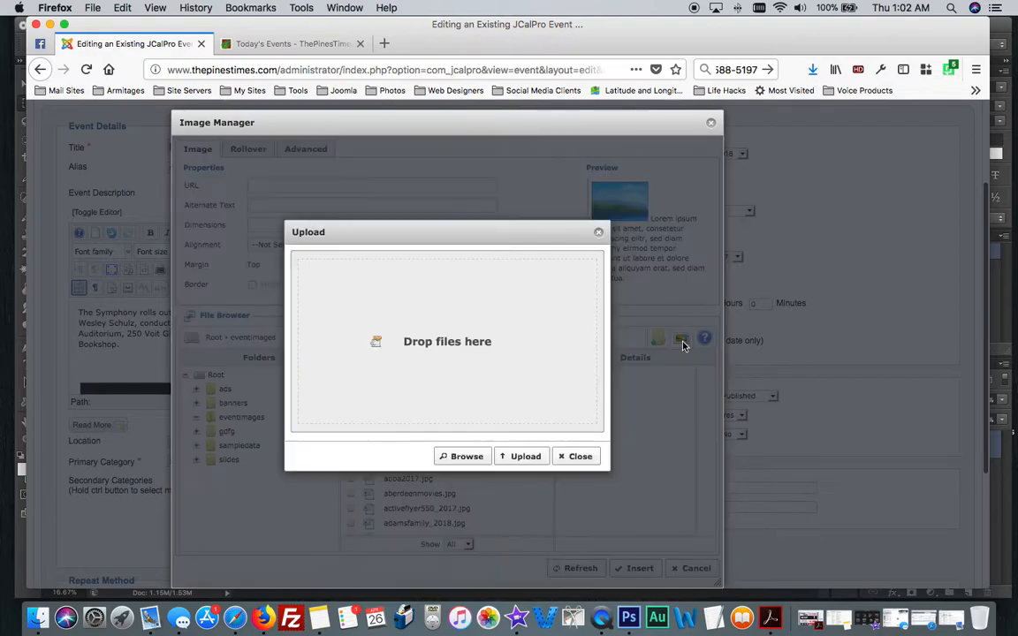
left_click(467, 456)
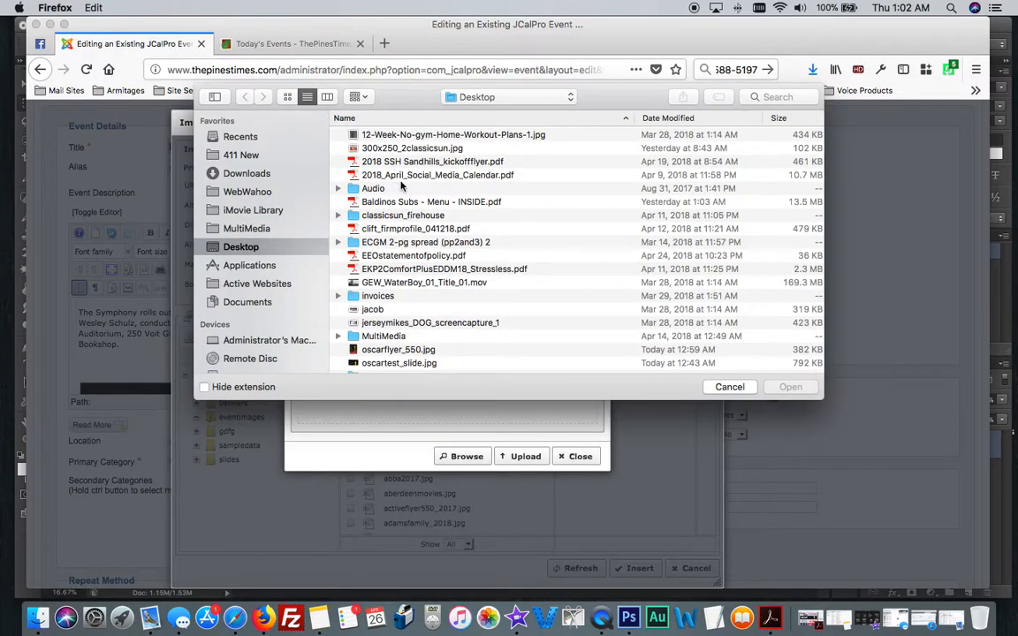
scroll(407, 188, "down", 5)
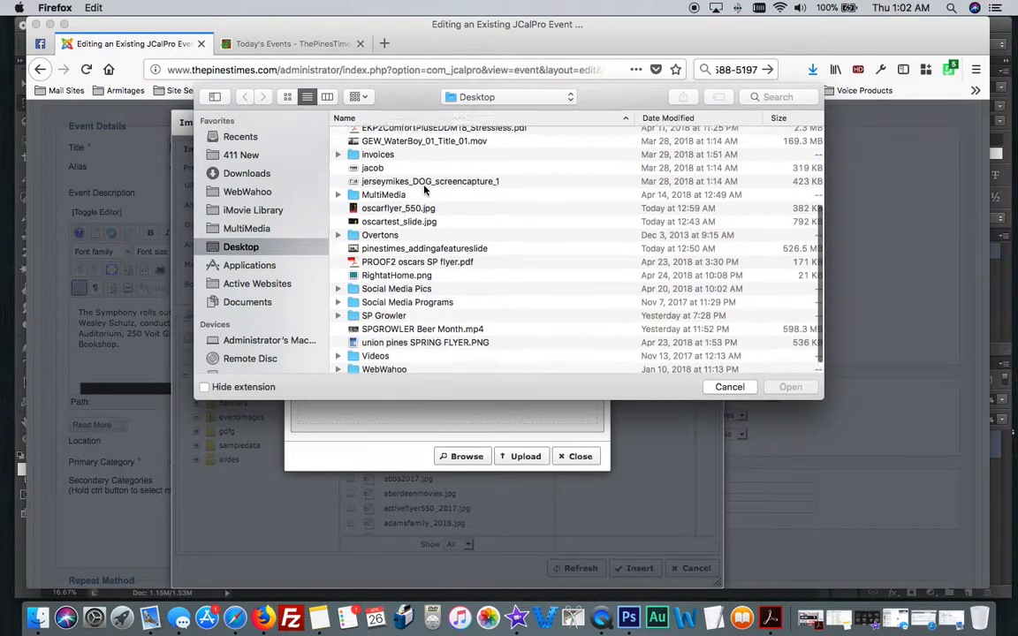
scroll(425, 189, "down", 1)
scroll(425, 189, "up", 1)
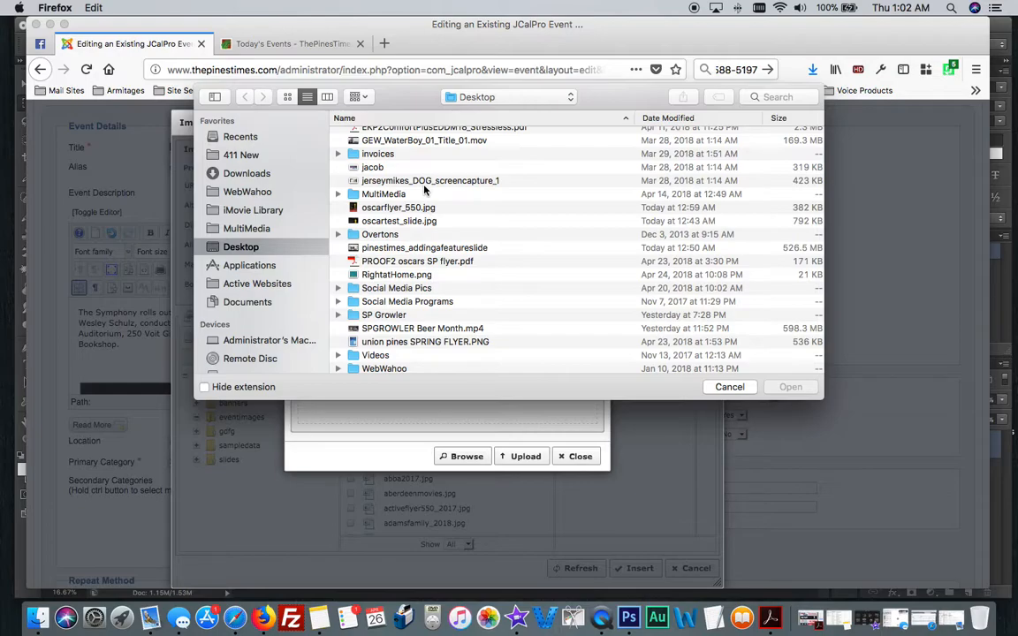
scroll(485, 236, "up", 5)
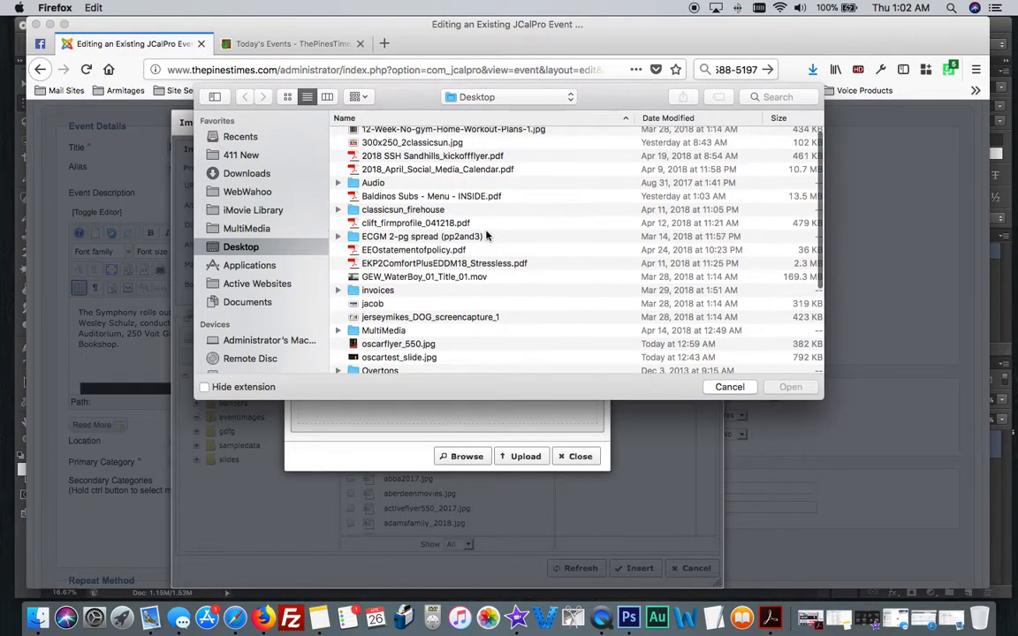
scroll(485, 236, "up", 1)
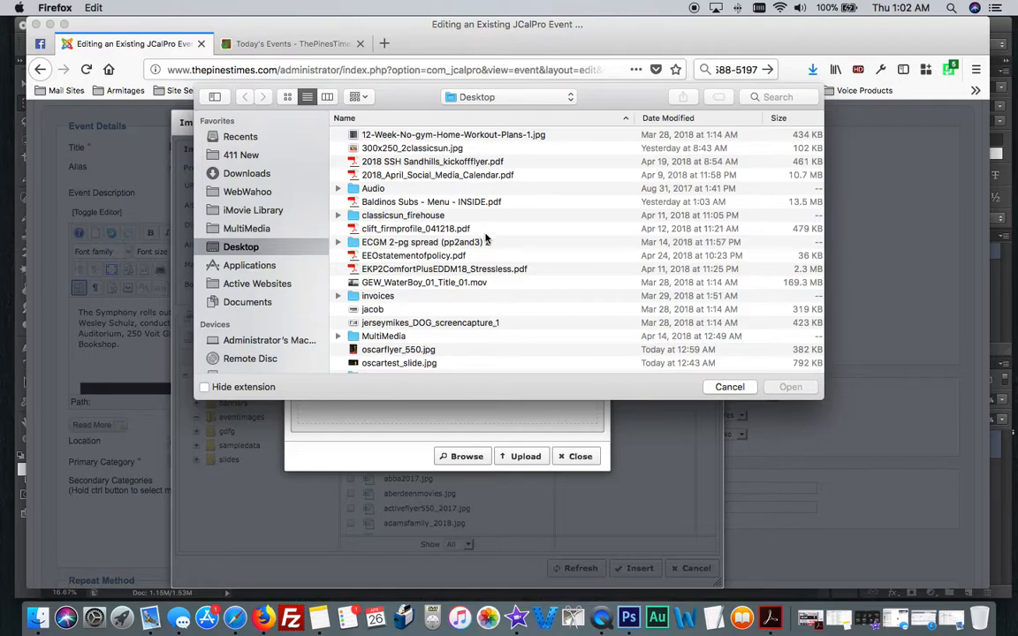
scroll(485, 236, "down", 3)
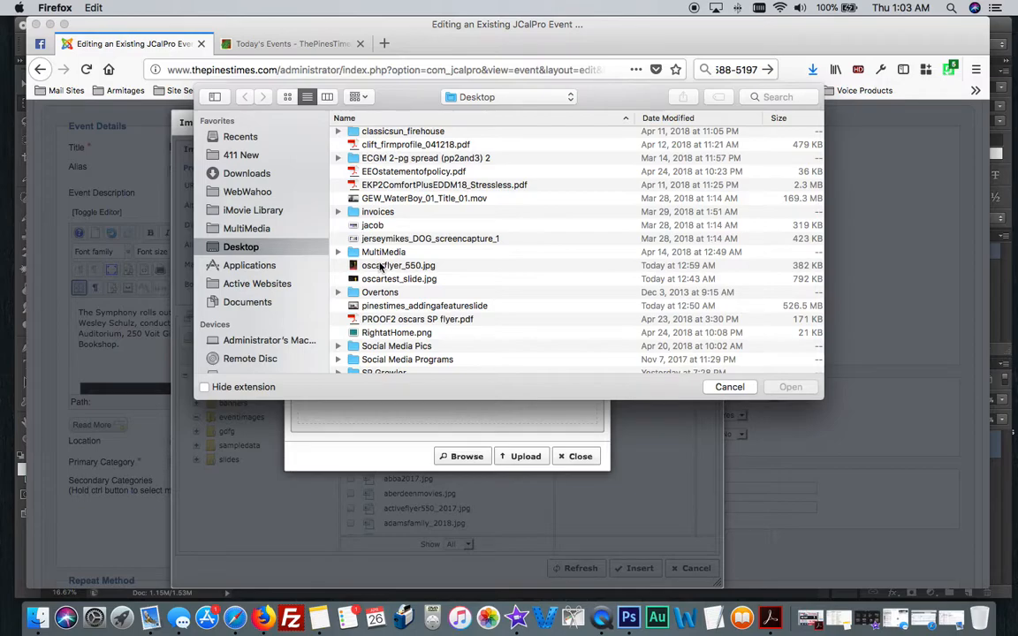
double_click(399, 267)
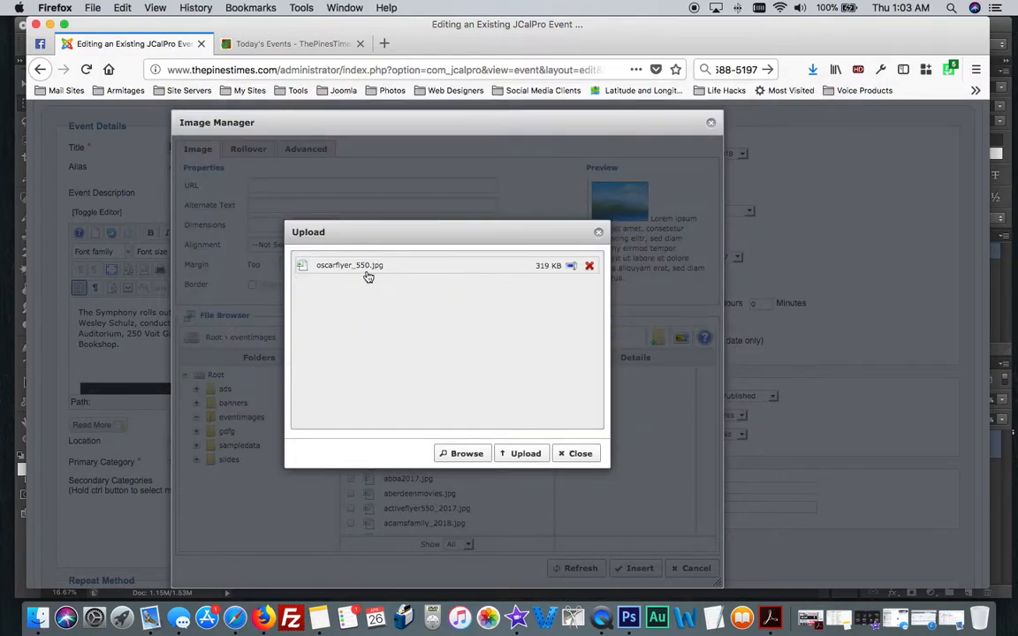
left_click(534, 454)
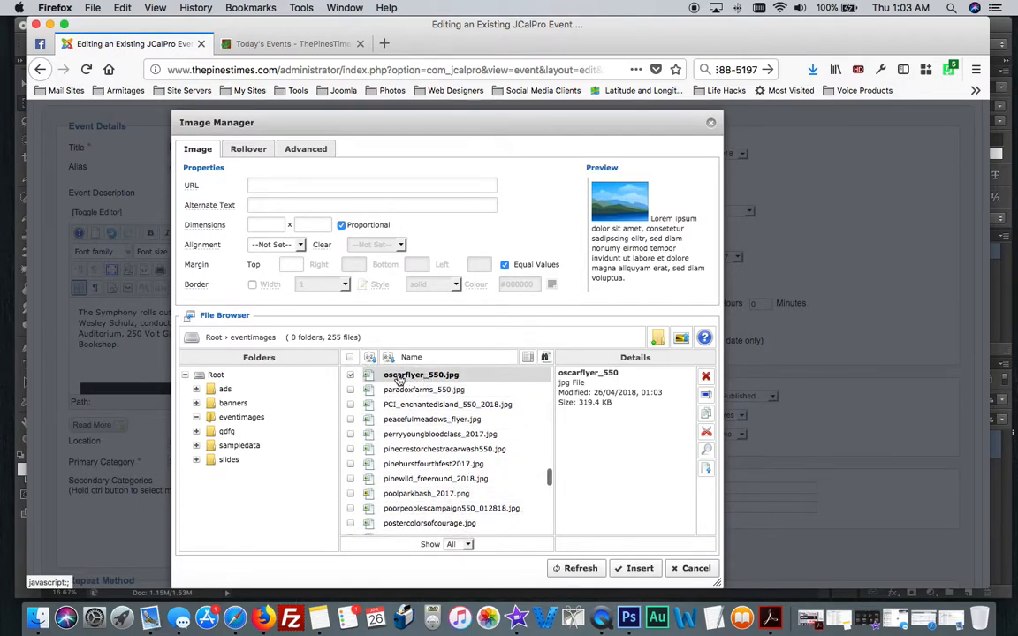
Step: Insert the uploaded oscarflyer_550.jpg into the event description, and save and close the event
left_click(448, 378)
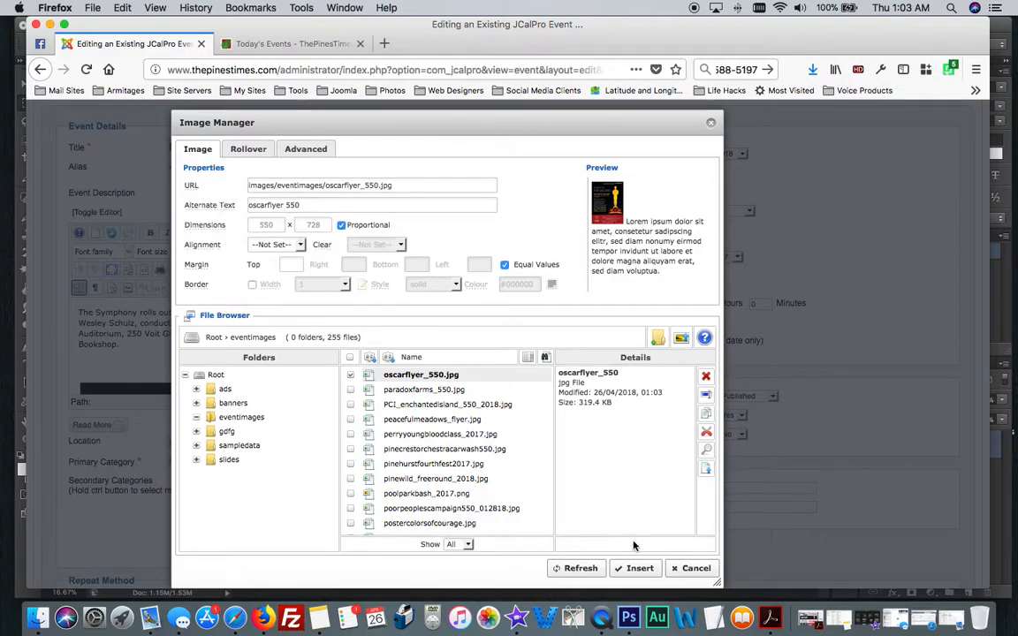
left_click(640, 568)
scroll(416, 330, "down", 3)
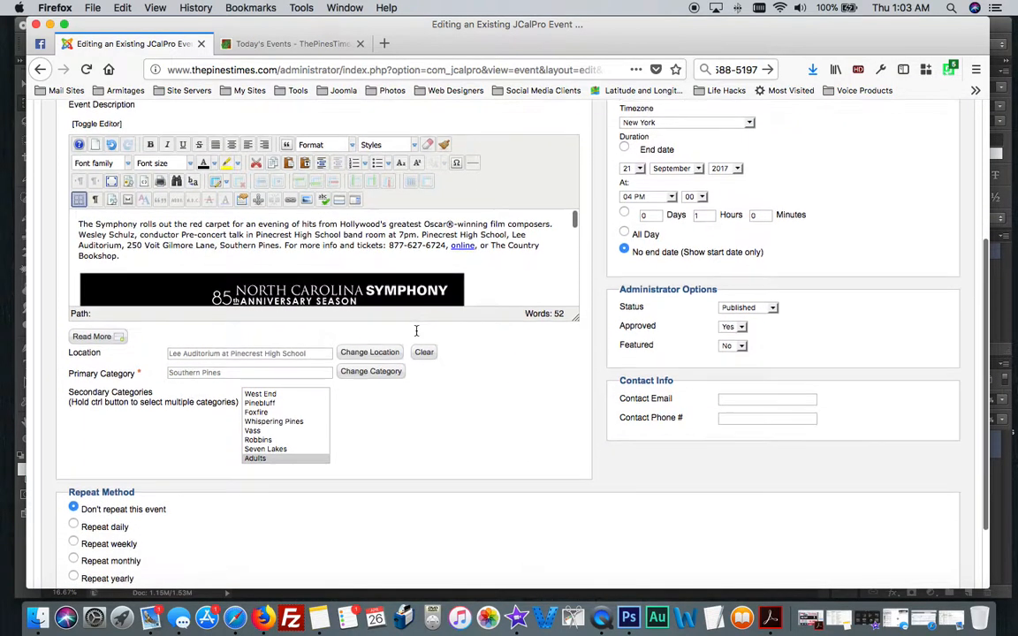
scroll(469, 272, "down", 5)
scroll(469, 272, "up", 5)
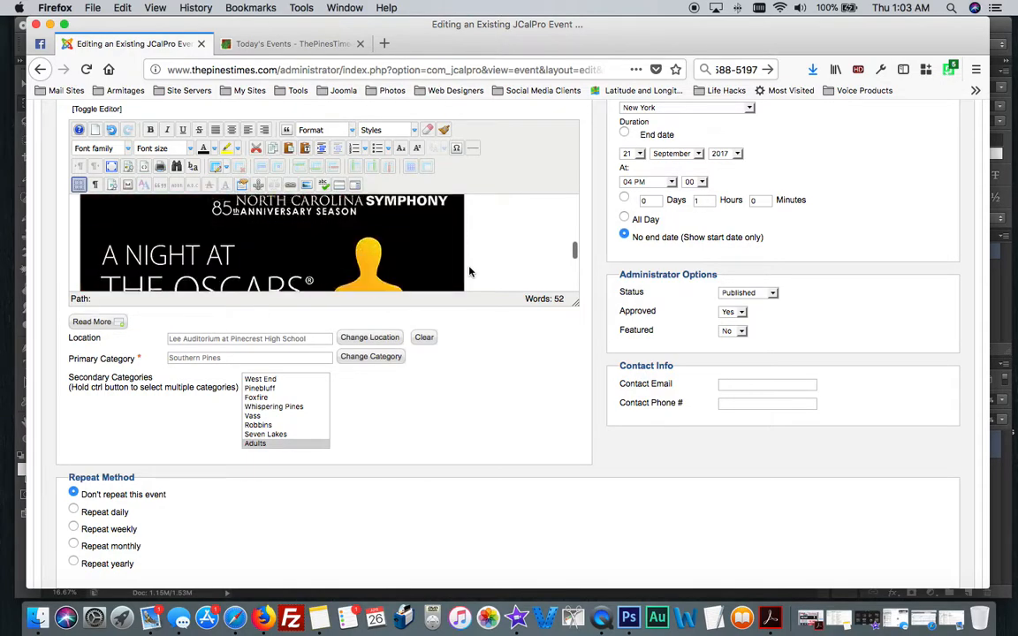
scroll(469, 272, "down", 6)
scroll(469, 273, "up", 3)
scroll(469, 272, "up", 6)
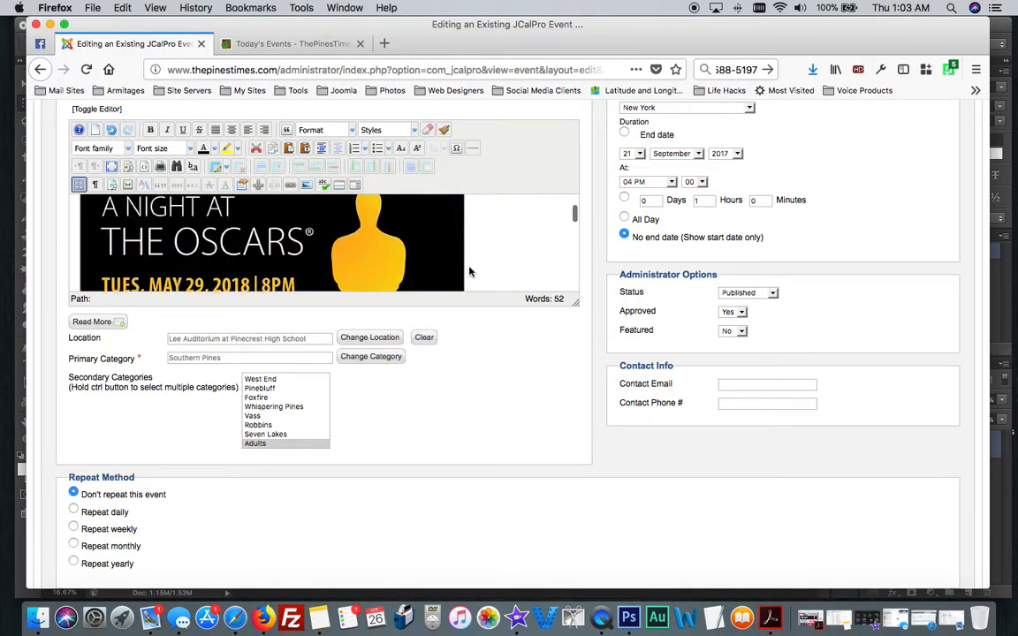
scroll(420, 307, "up", 5)
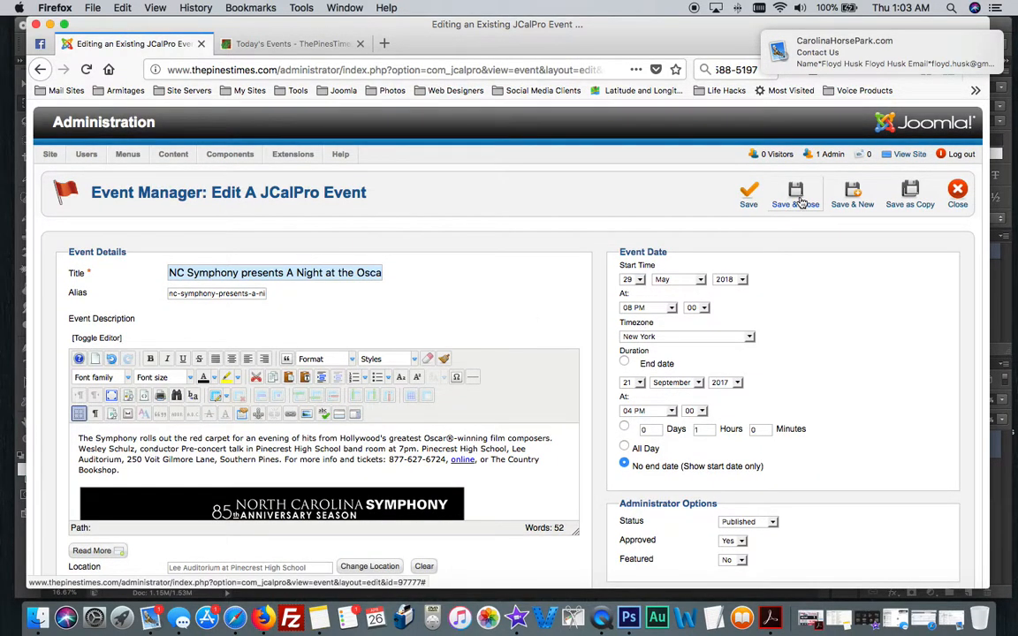
left_click(796, 199)
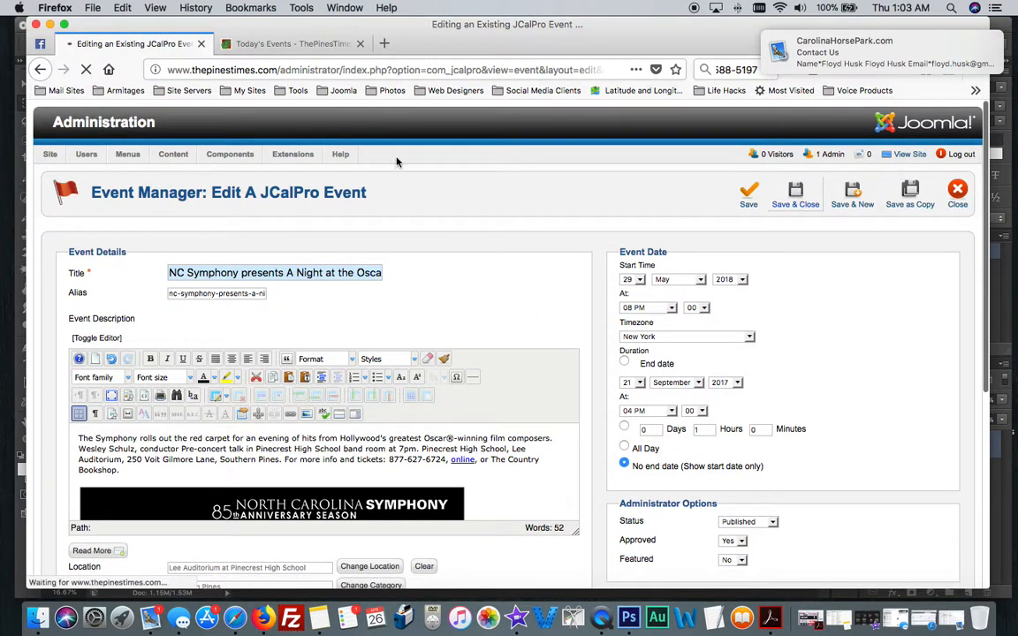
Step: Switch to the public May 29 events page, find the NC Symphony Oscars listing and reload the page
left_click(322, 46)
mouse_move(429, 200)
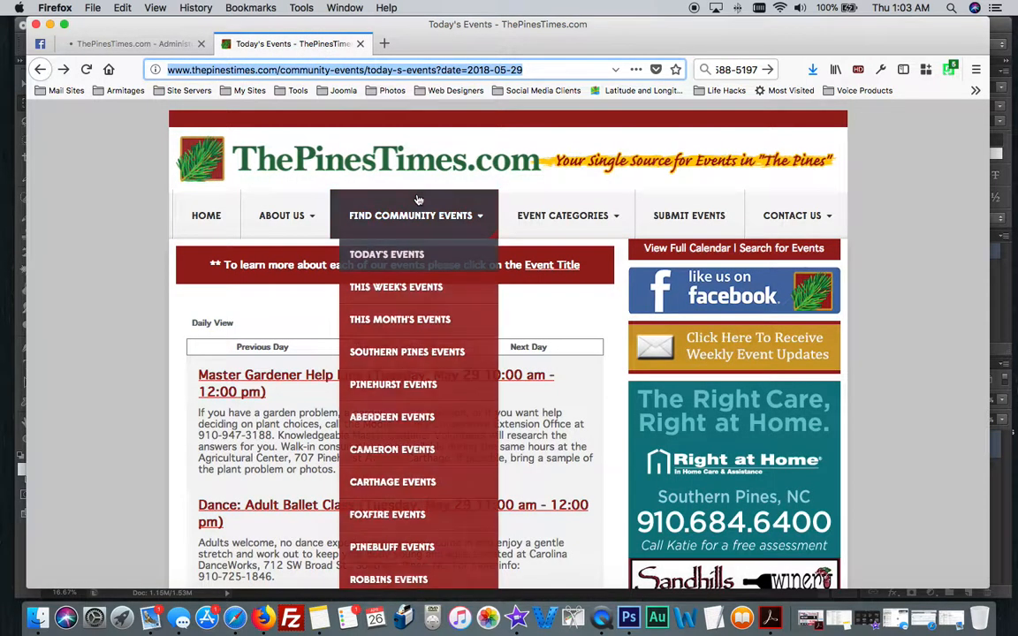
scroll(486, 342, "down", 5)
scroll(486, 342, "down", 10)
scroll(498, 345, "up", 8)
scroll(365, 134, "up", 1)
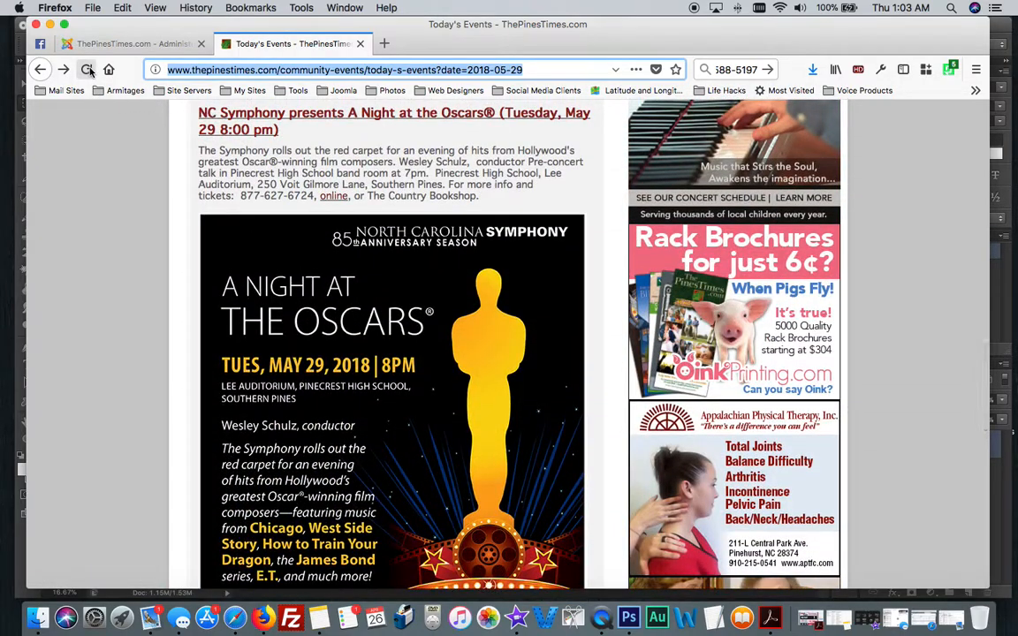
left_click(85, 69)
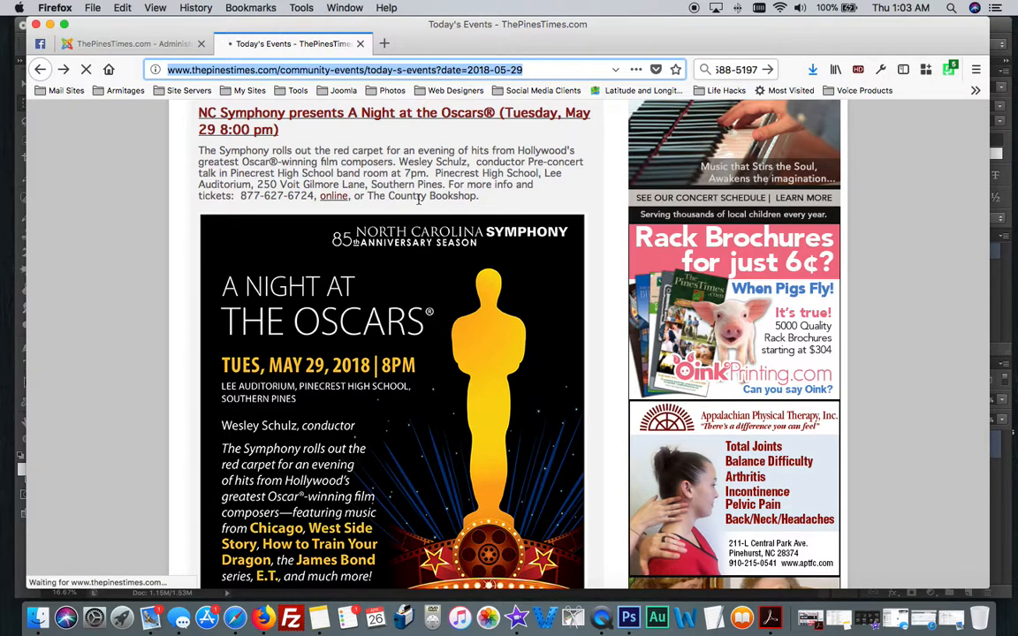
Step: Examine the flyer and its spacing below the text in the reloaded NC Symphony Oscars listing
scroll(420, 198, "down", 10)
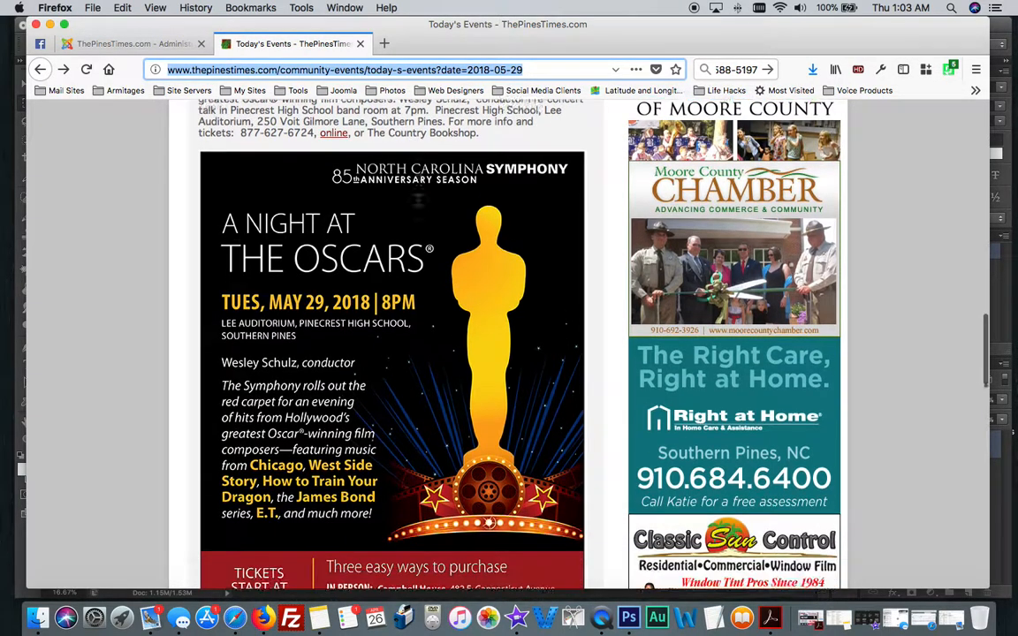
scroll(433, 311, "up", 8)
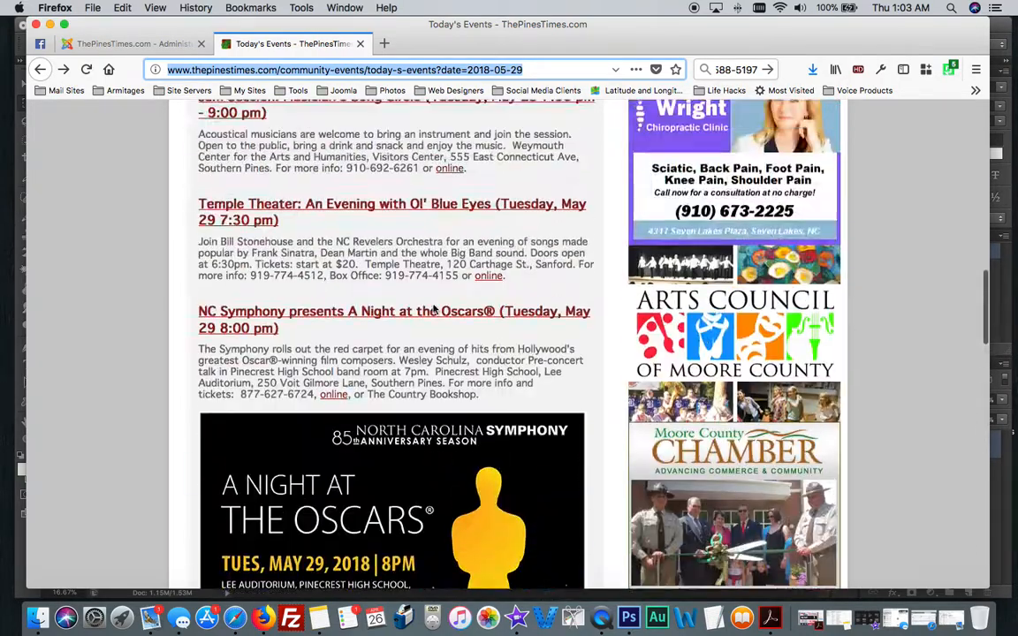
scroll(434, 309, "down", 9)
scroll(433, 310, "up", 5)
scroll(433, 308, "up", 5)
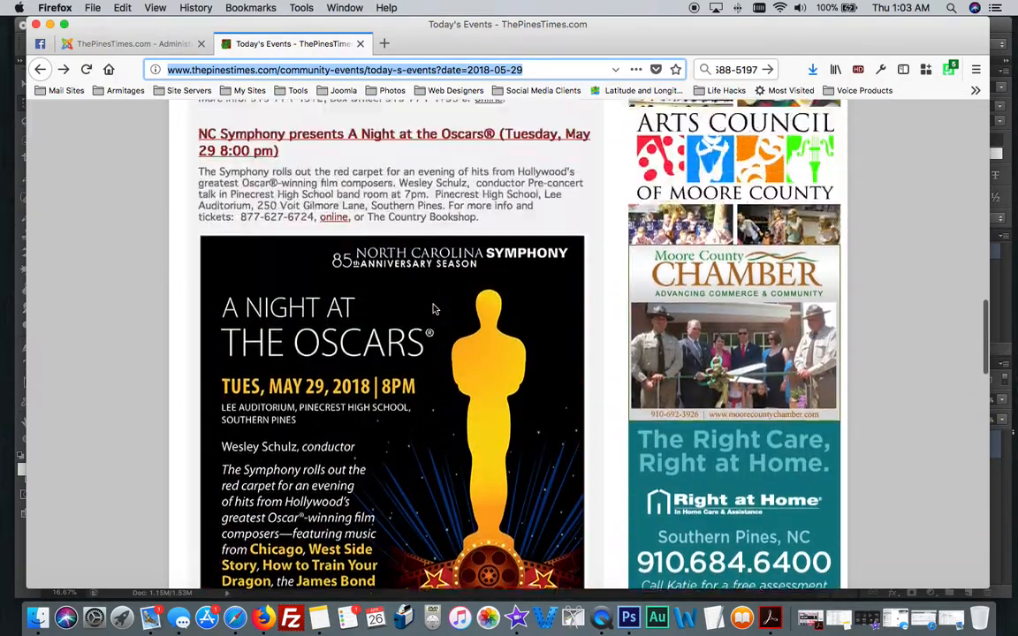
scroll(433, 308, "down", 4)
scroll(433, 308, "up", 1)
scroll(433, 308, "up", 6)
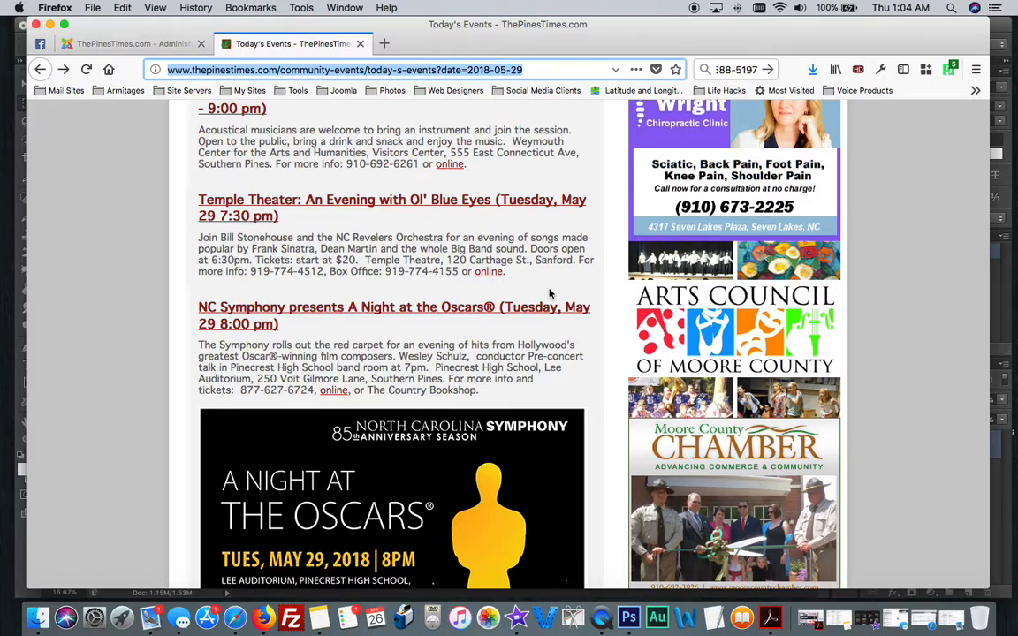
scroll(548, 294, "up", 15)
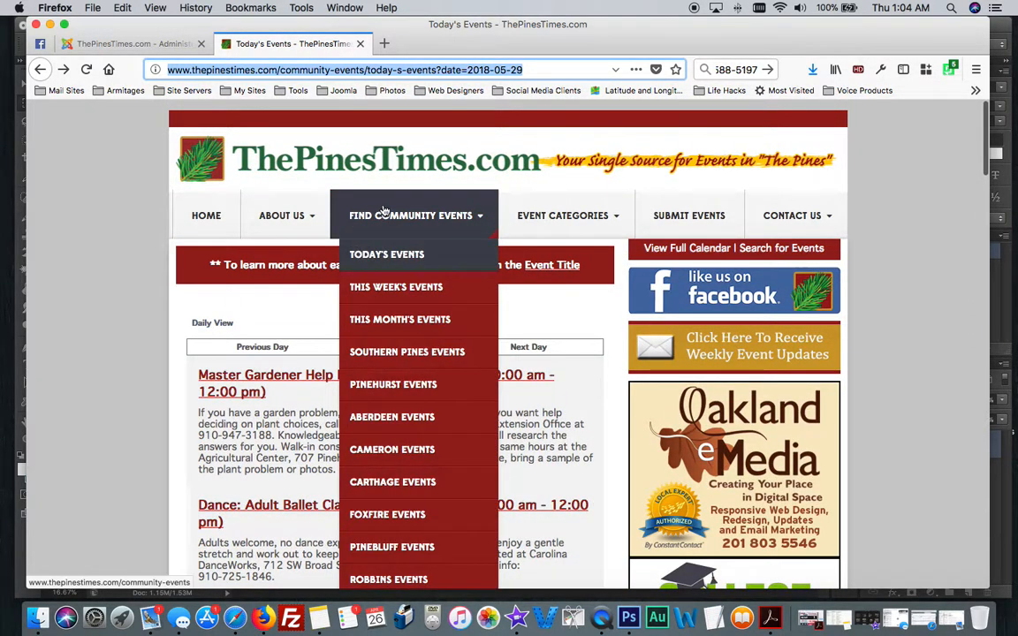
Step: Return to the administration events list, find the May 29 event "NC Symphony presents A Night at the Oscars" and open it for editing
left_click(181, 46)
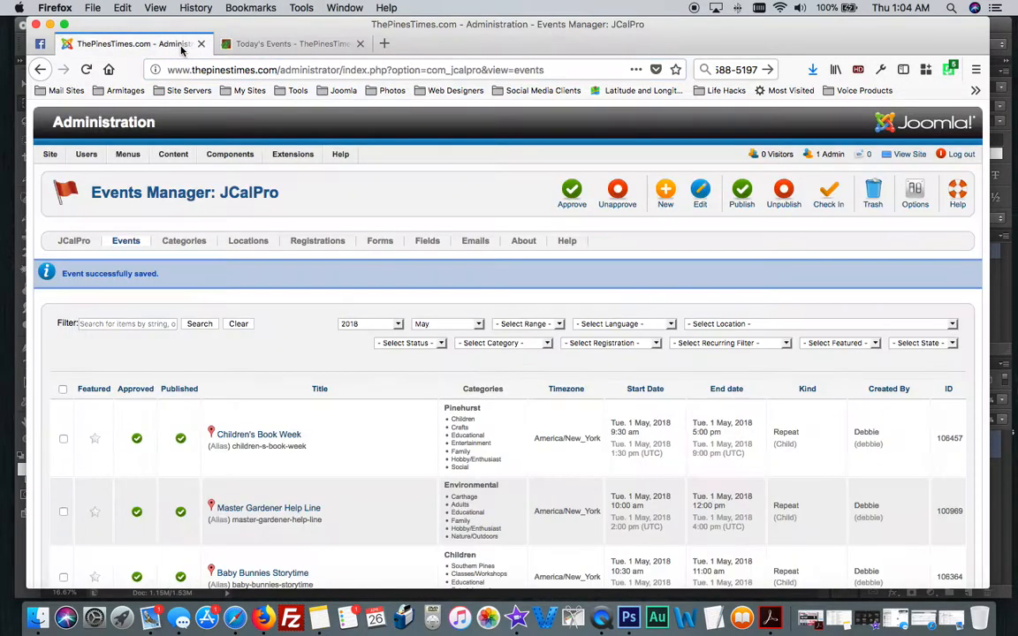
scroll(413, 267, "down", 20)
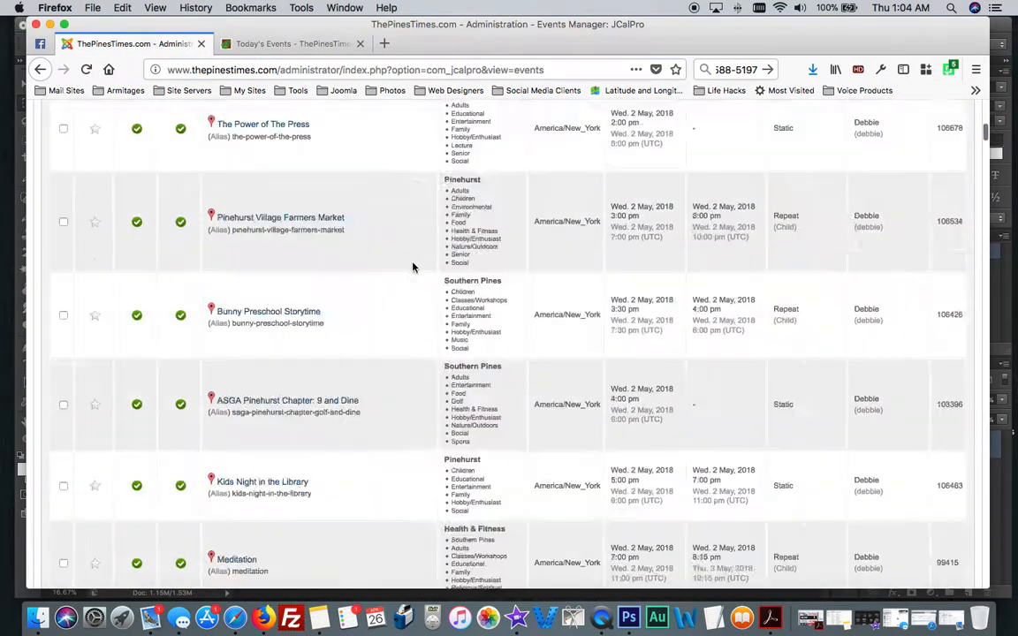
scroll(412, 267, "down", 20)
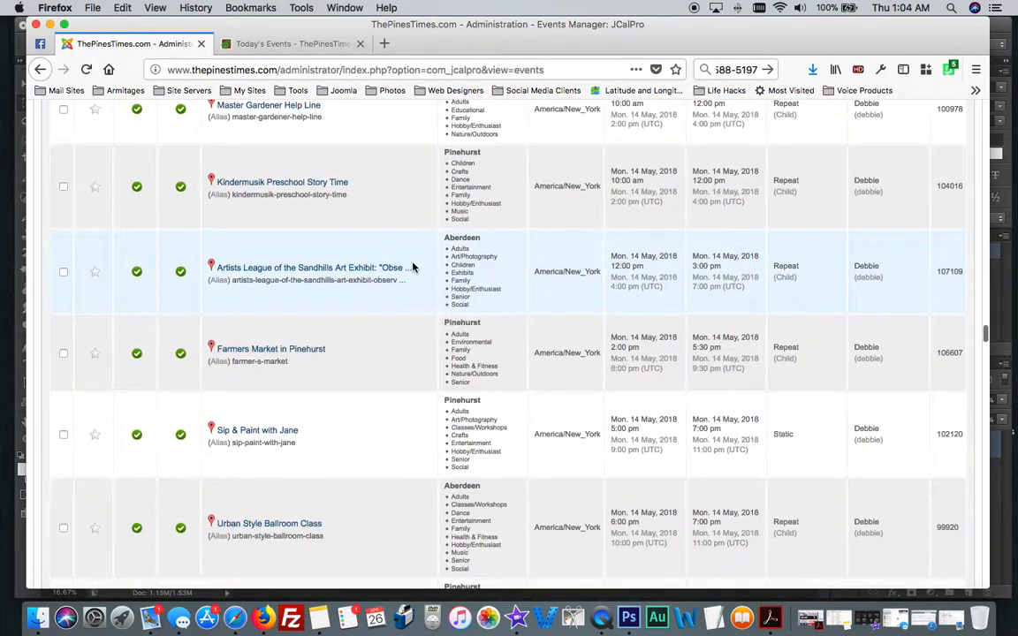
scroll(413, 267, "down", 20)
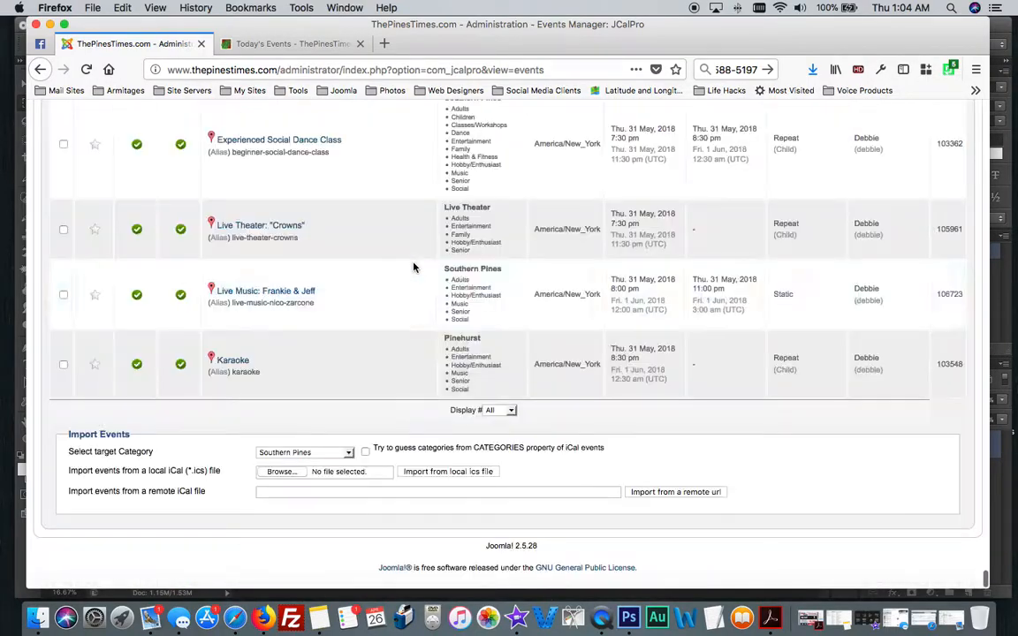
scroll(413, 267, "up", 3)
scroll(413, 267, "up", 15)
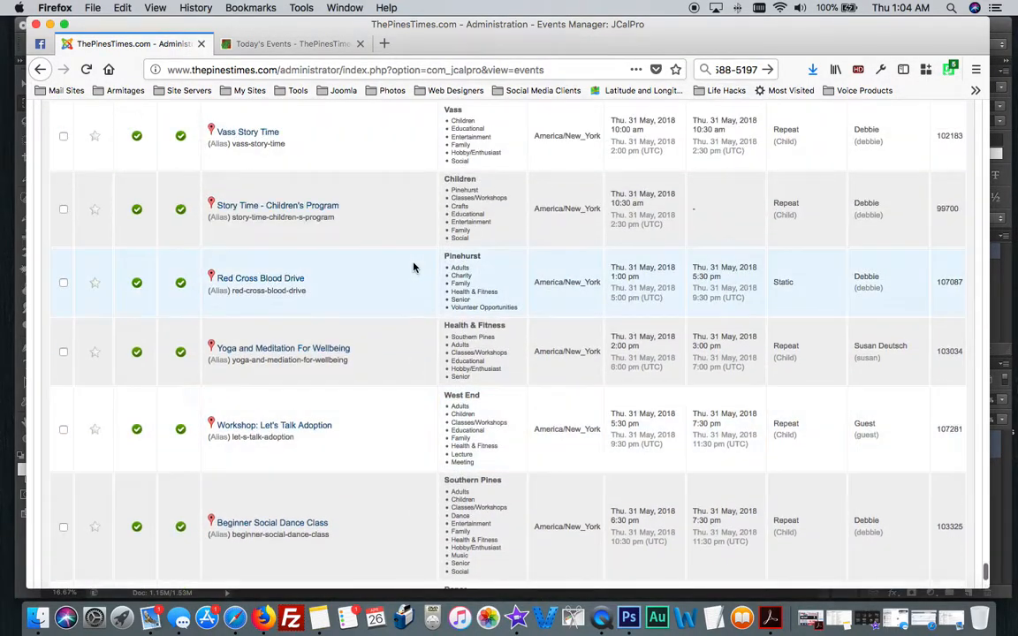
scroll(412, 267, "up", 5)
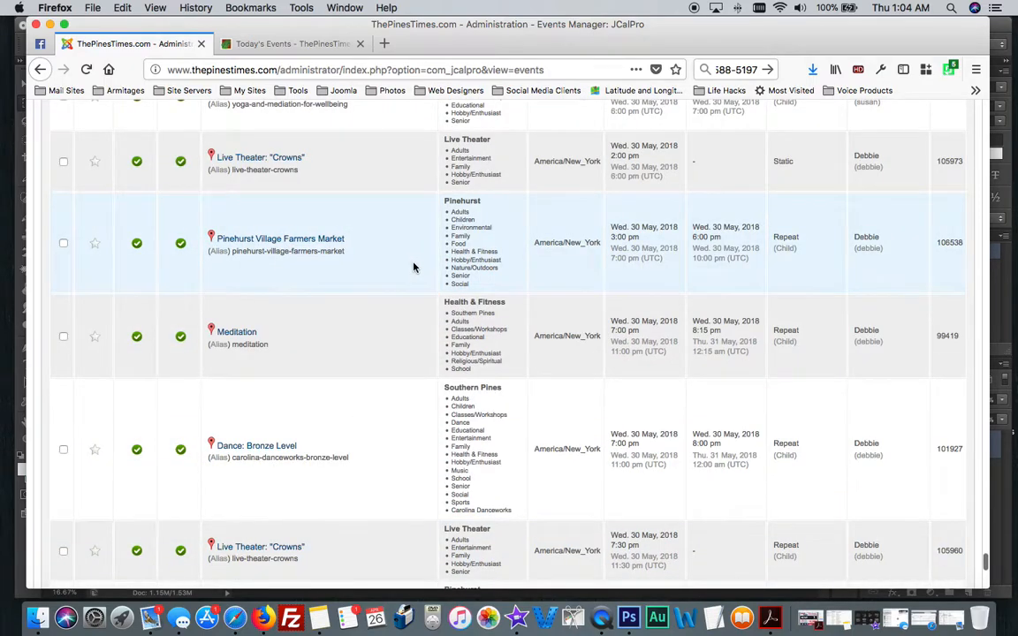
scroll(413, 267, "up", 15)
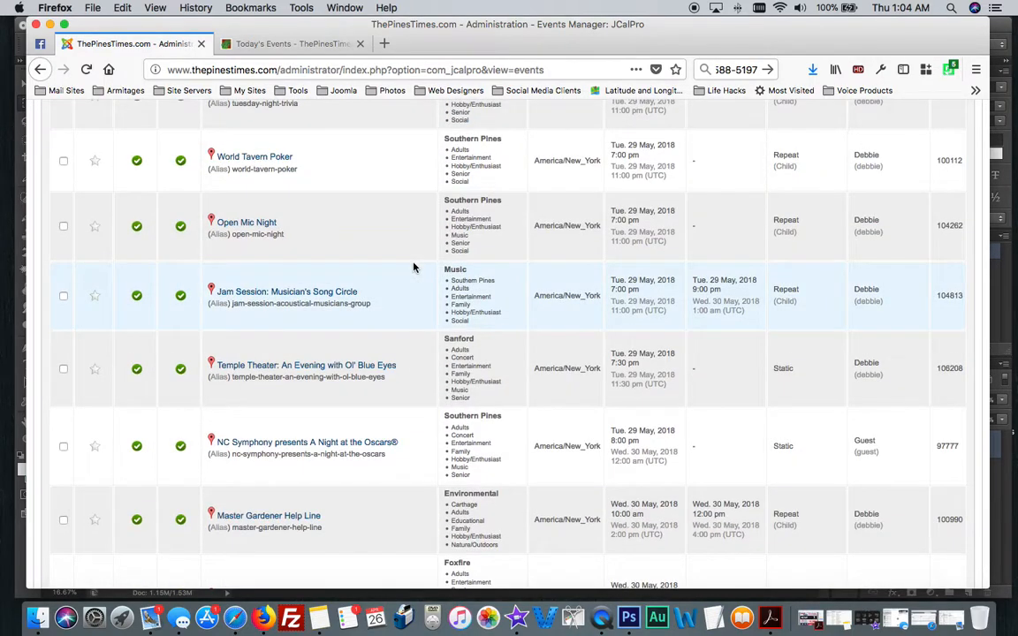
left_click(353, 447)
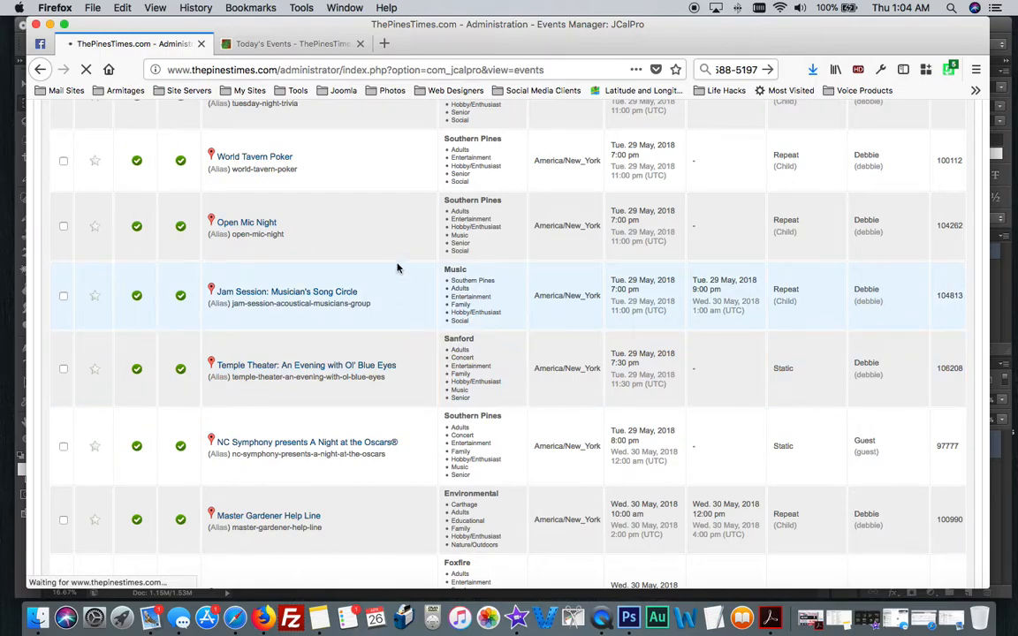
Step: Remove the extra blank lines between the description text and the flyer image, and save and close the event
scroll(402, 354, "down", 2)
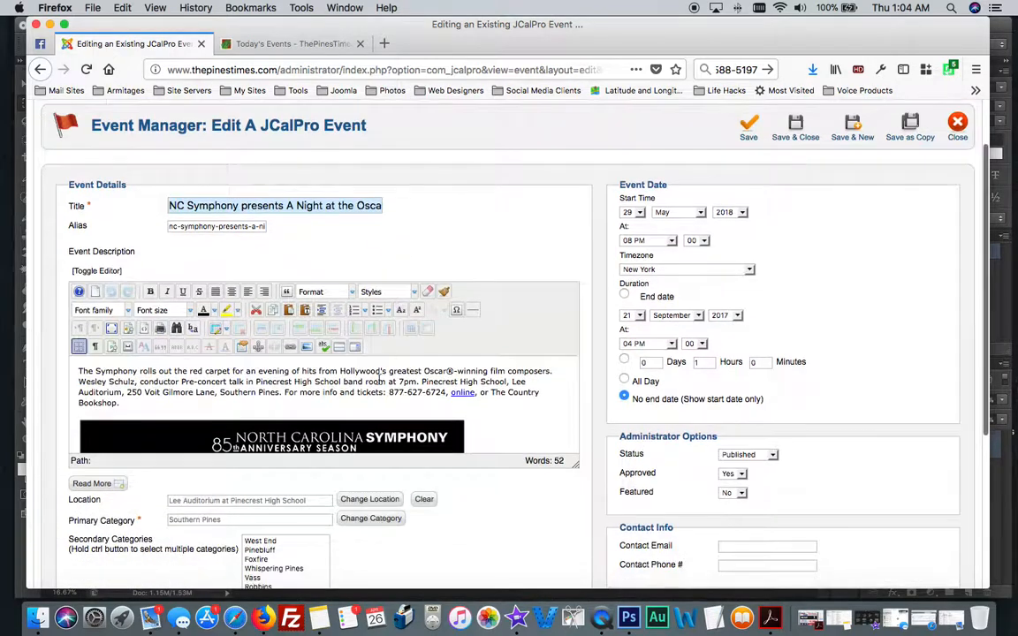
left_click(394, 447)
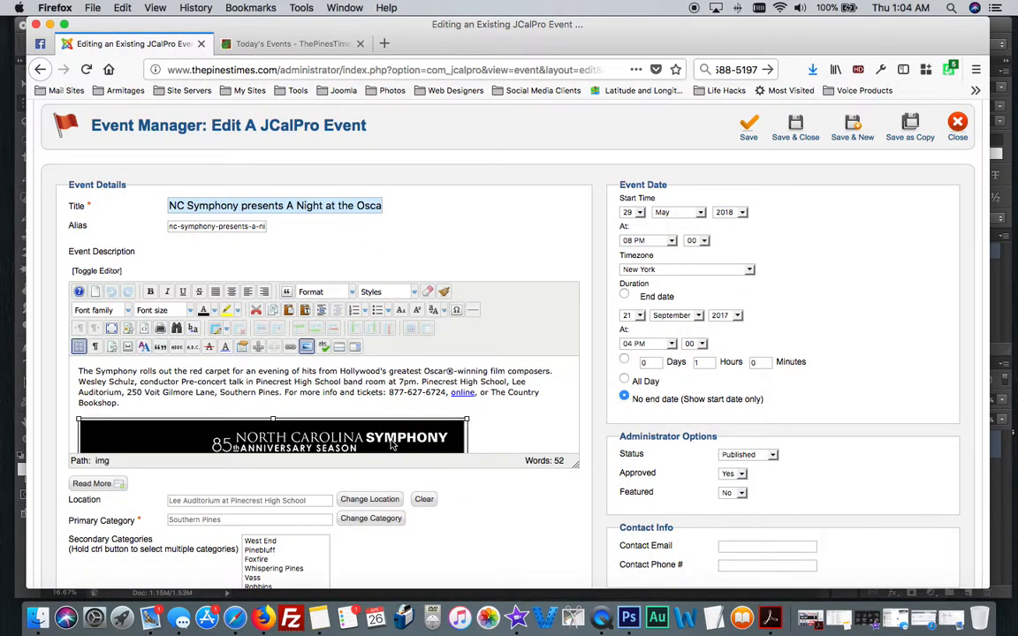
key("Return")
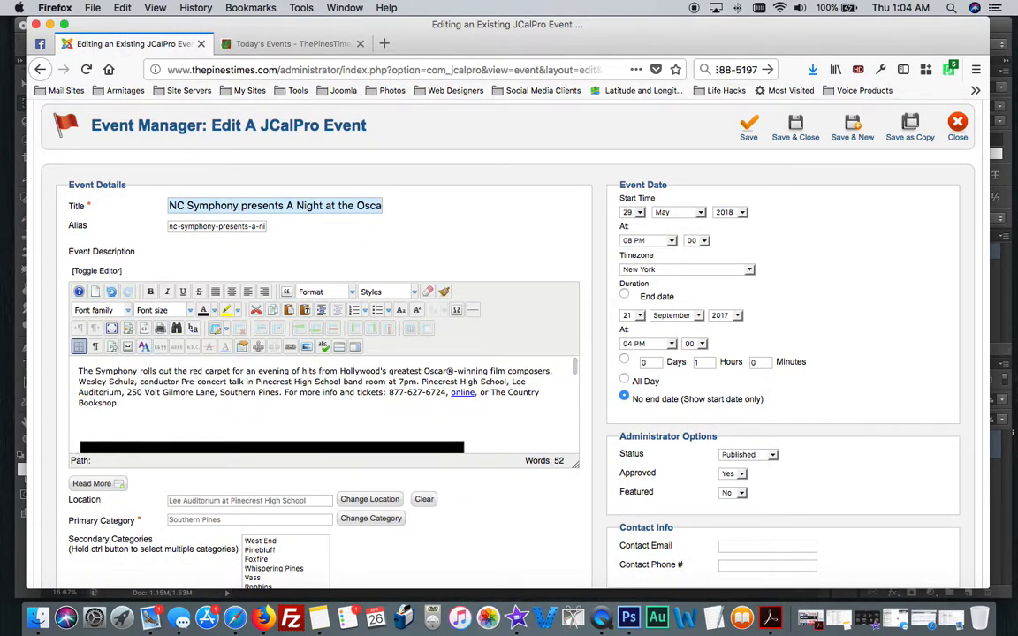
key("BackSpace")
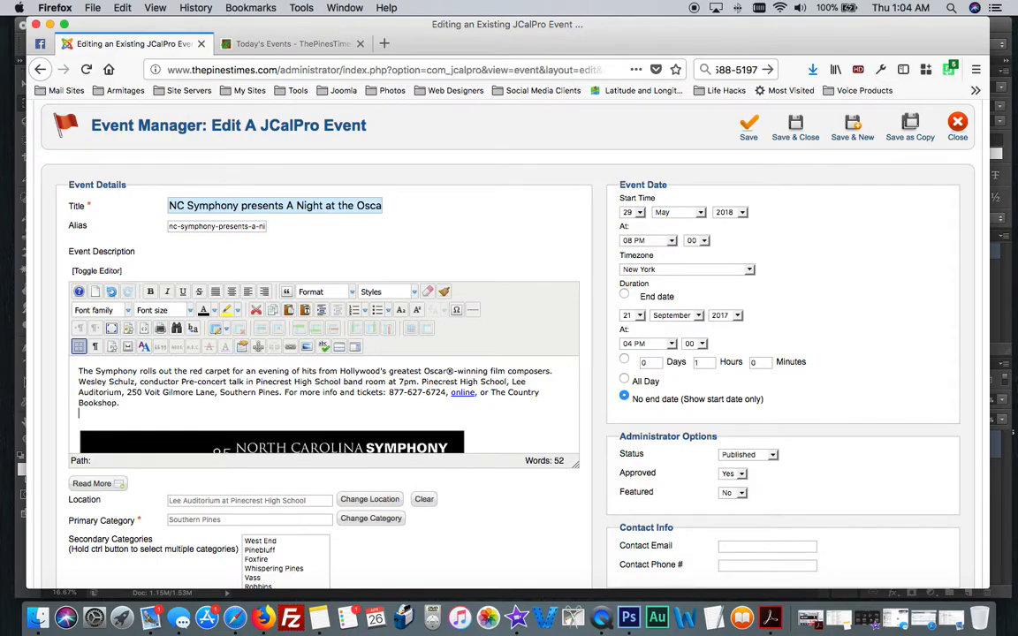
key("BackSpace")
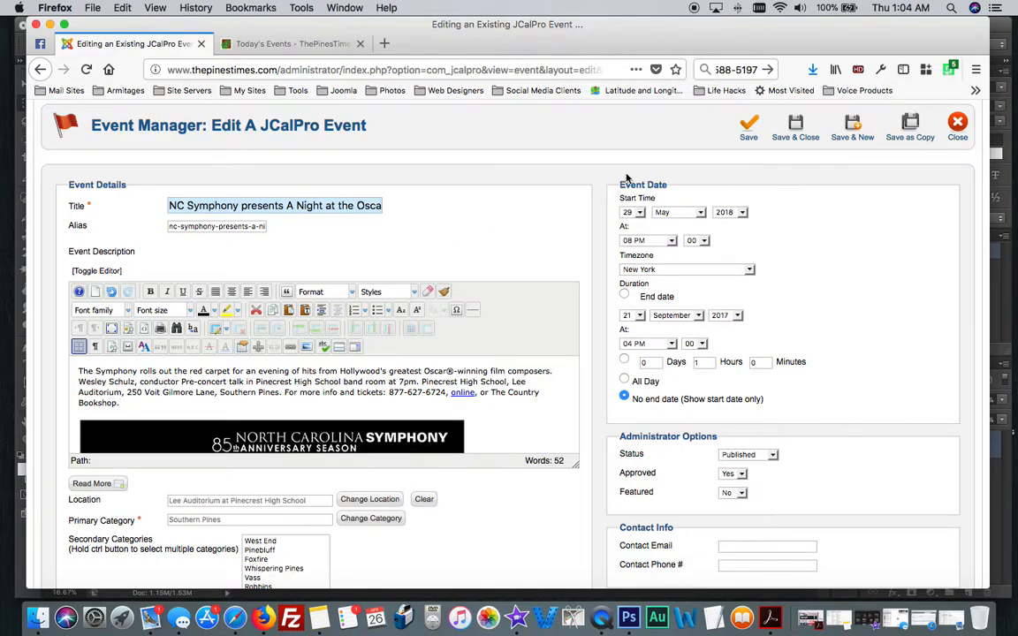
left_click(795, 128)
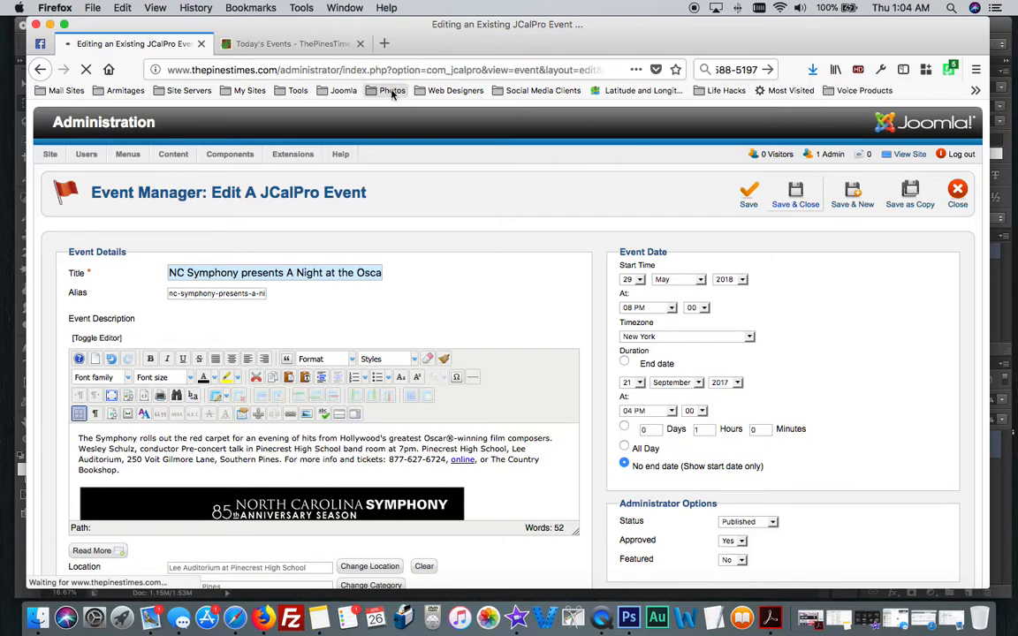